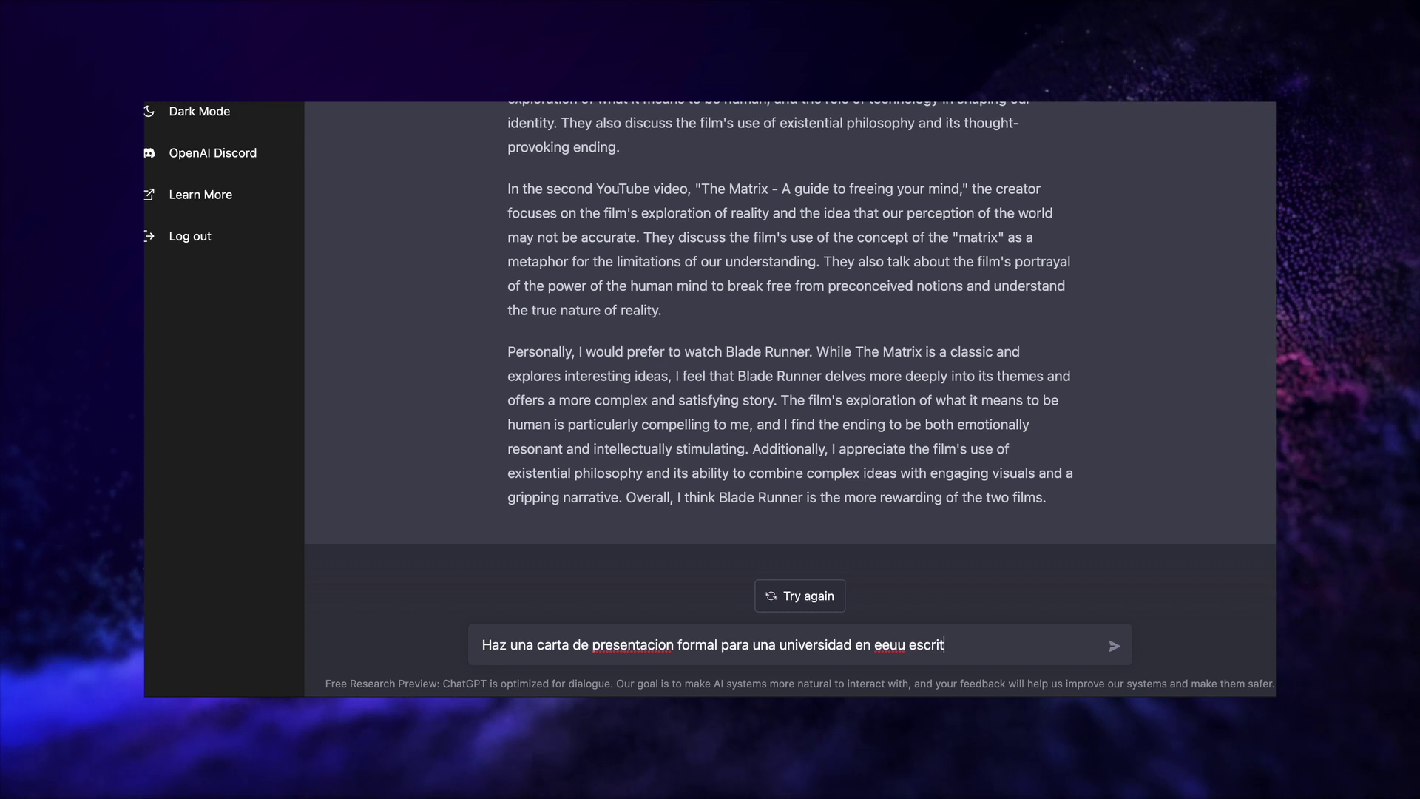
# - Request a formal English cover letter for a US university, then submit "Traduce esto al ingles:" followed by the full letter from the reply
pyautogui.press('Return')
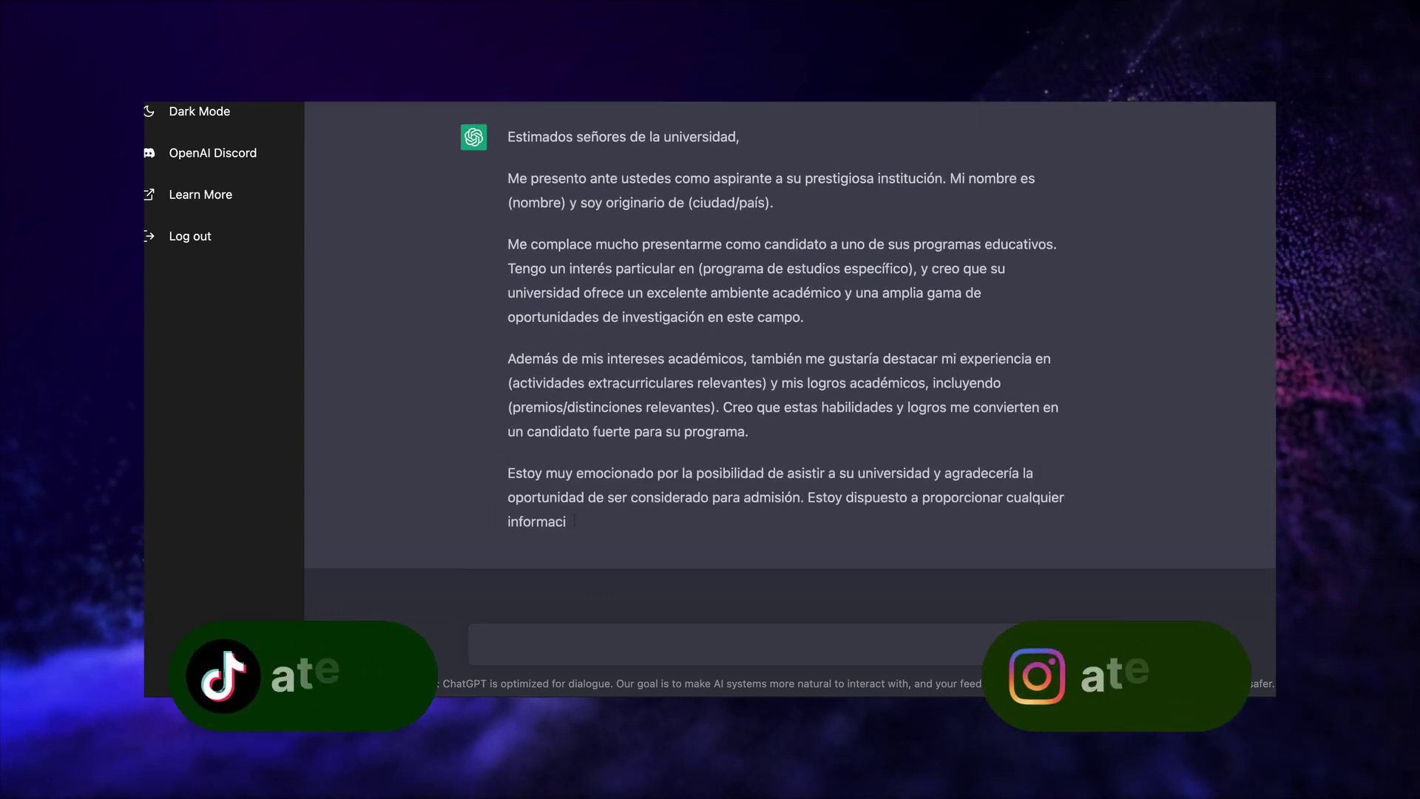
pyautogui.moveTo(586, 497); pyautogui.dragTo(509, 334)
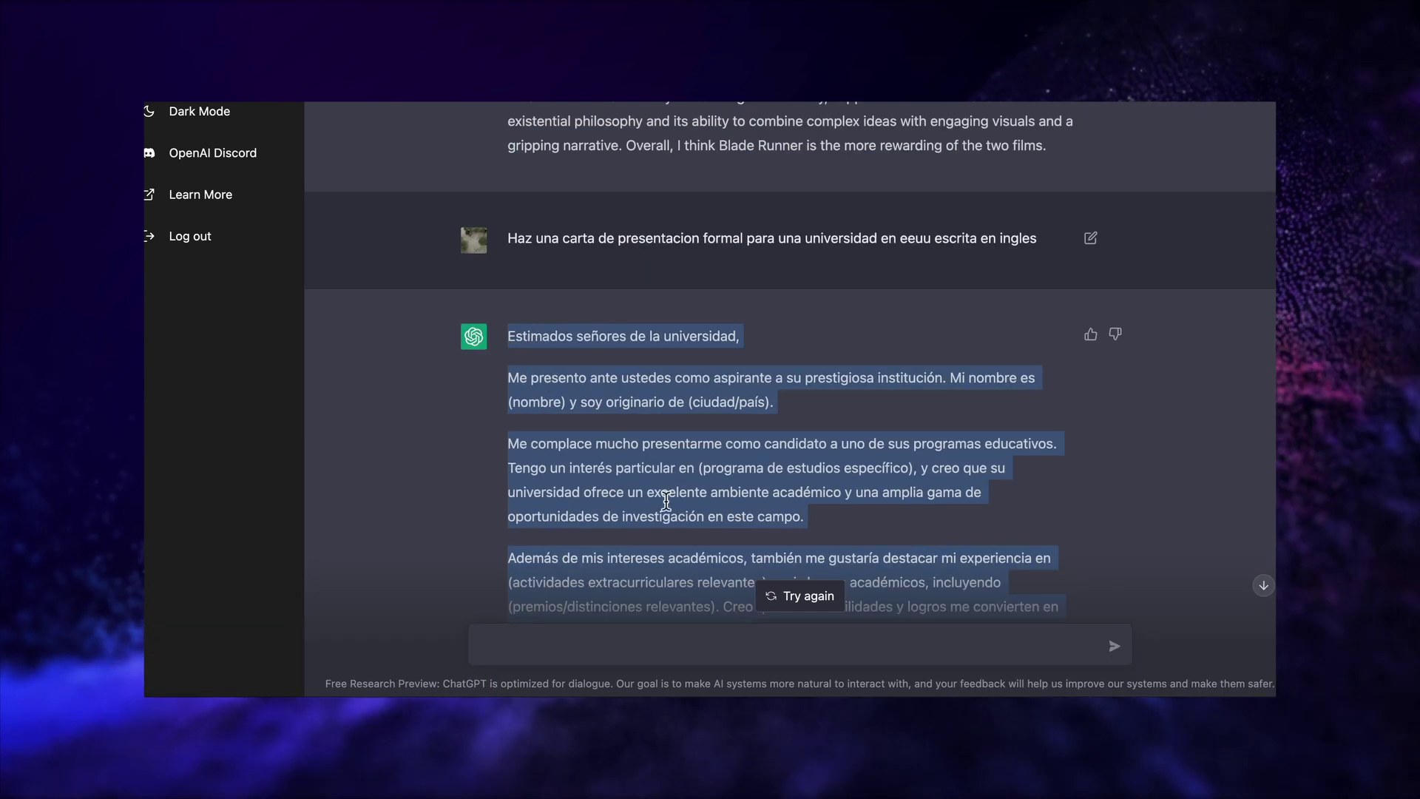
pyautogui.scroll(5, 663, 480)
pyautogui.scroll(-10, 650, 478)
pyautogui.click(584, 637)
pyautogui.write('Traduc')
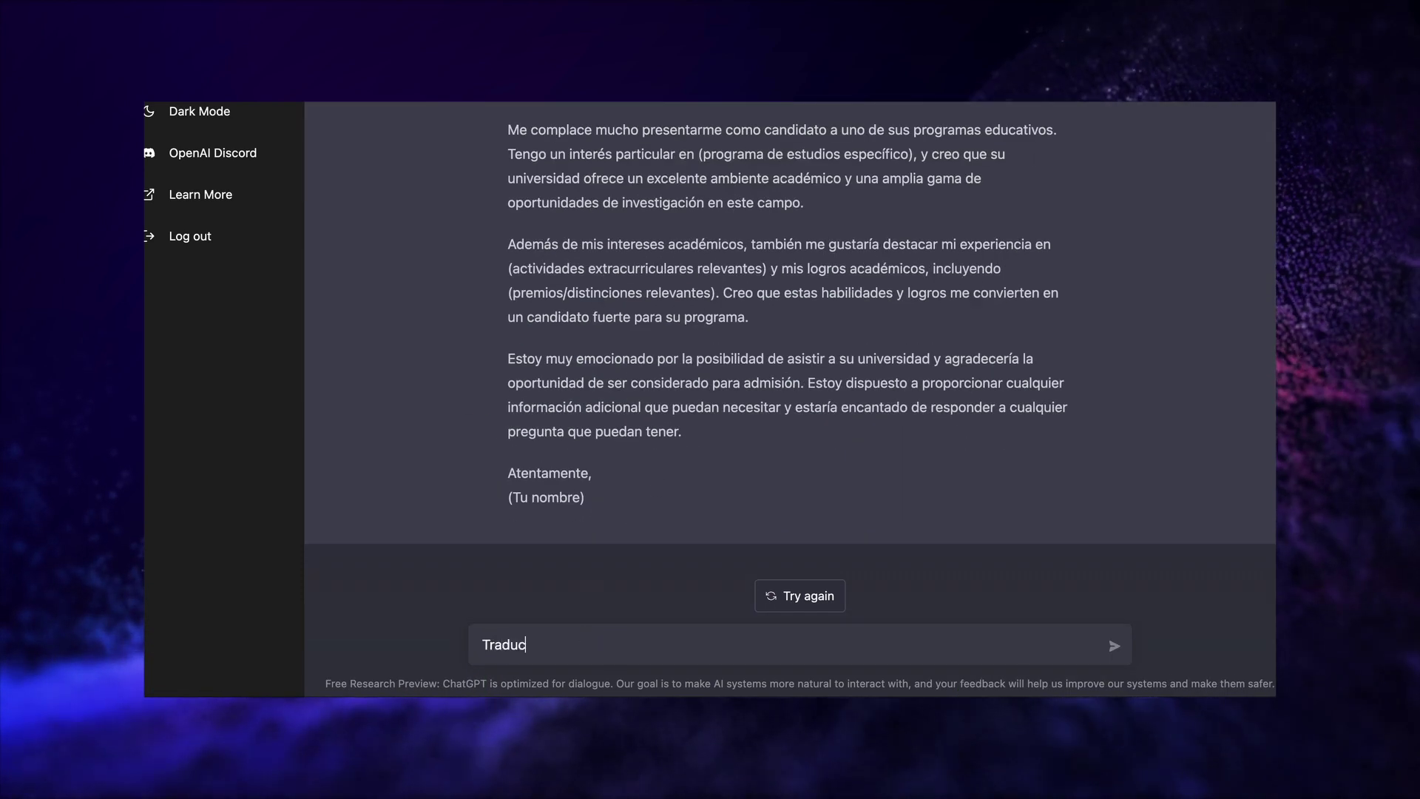
pyautogui.write('e esto al ingles:')
pyautogui.hotkey('ctrl', 'v')
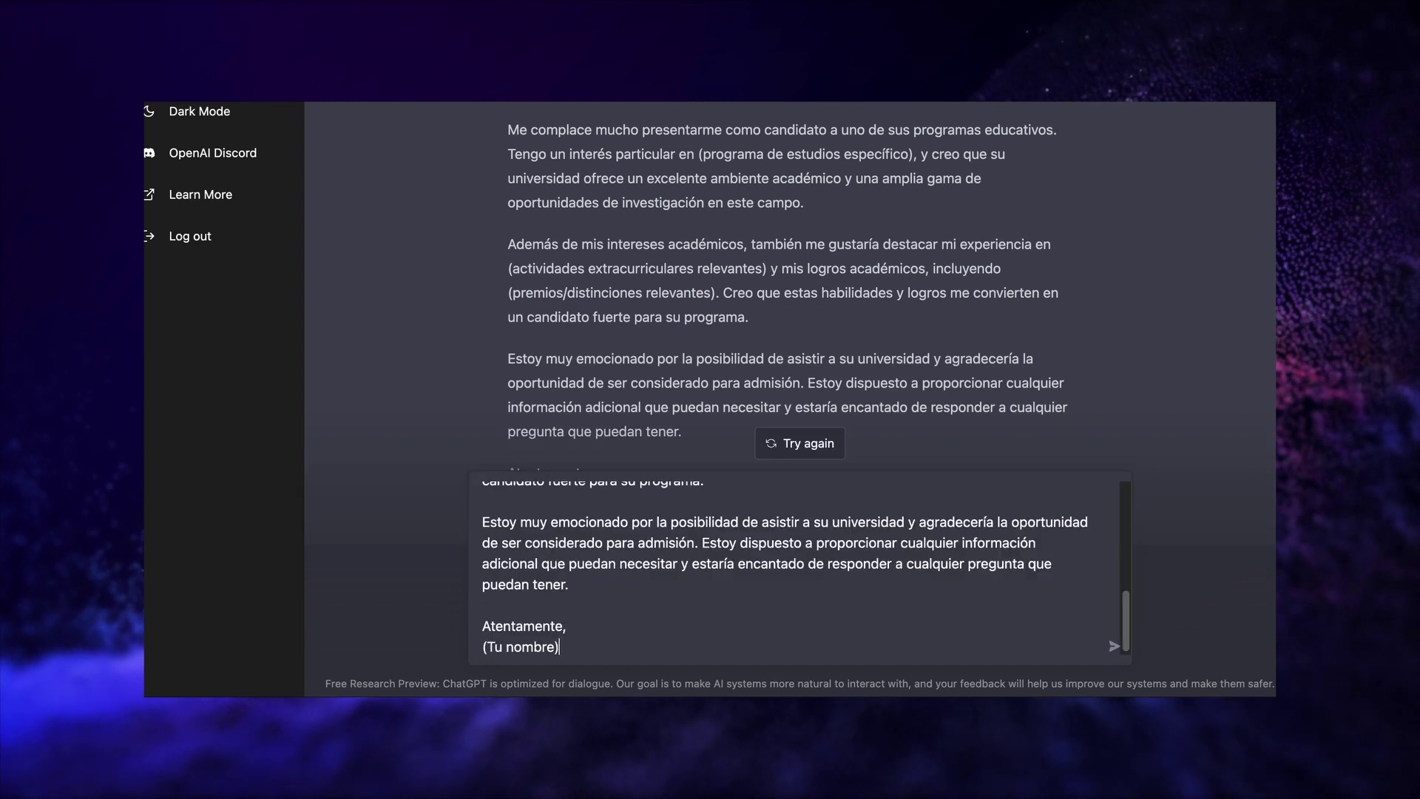
pyautogui.press('Return')
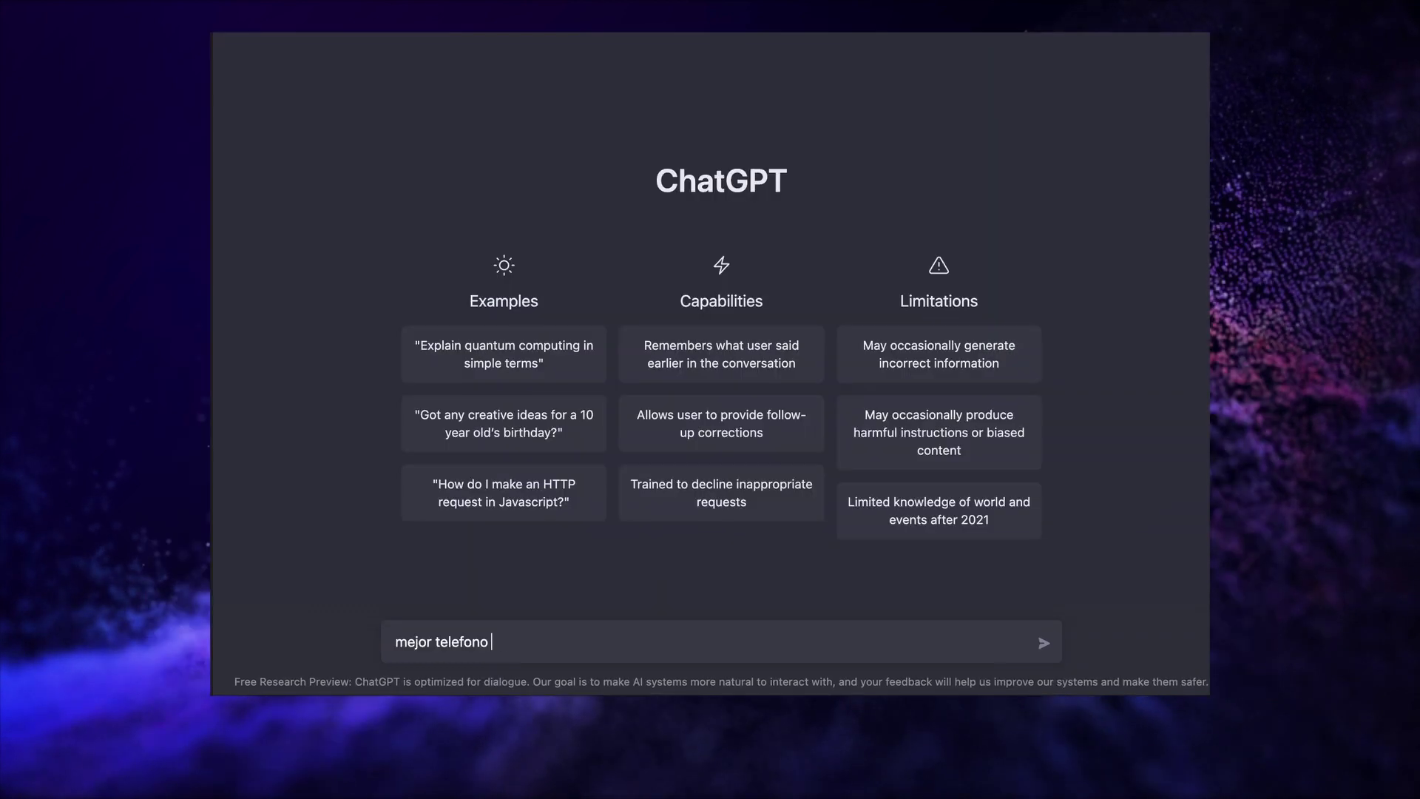
# - Ask the chatbot "mejor telefono de gama media?"
pyautogui.write('de gama media?')
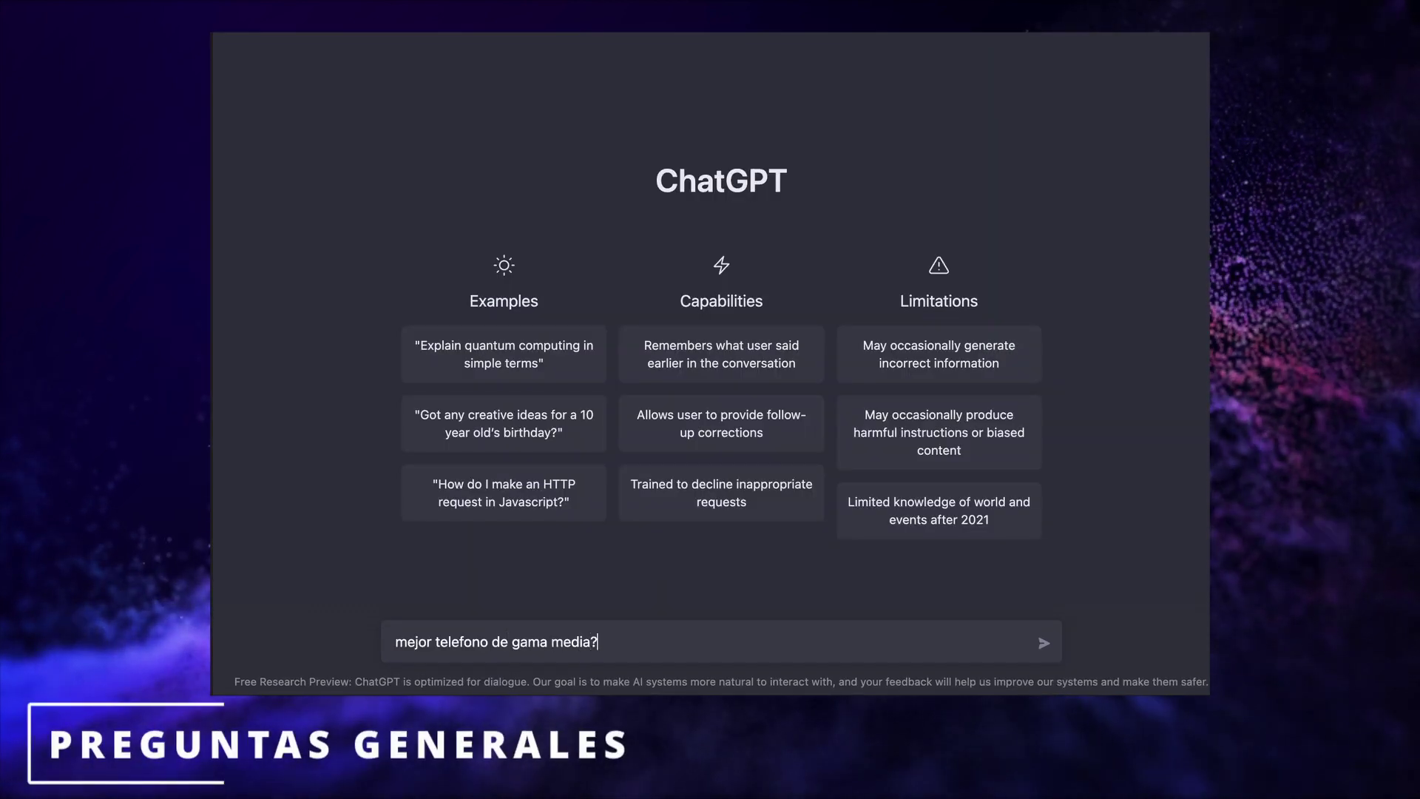
pyautogui.press('Return')
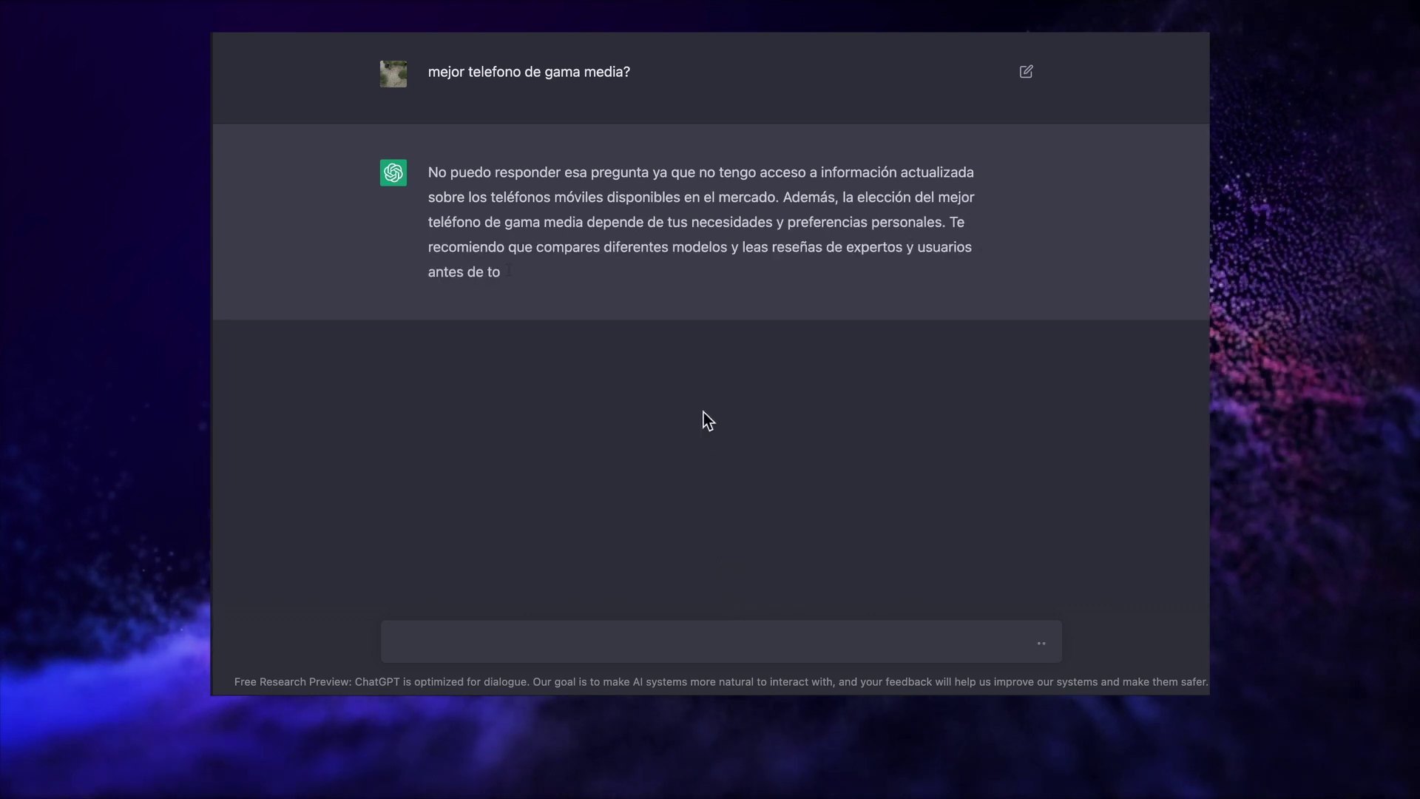
pyautogui.click(724, 595)
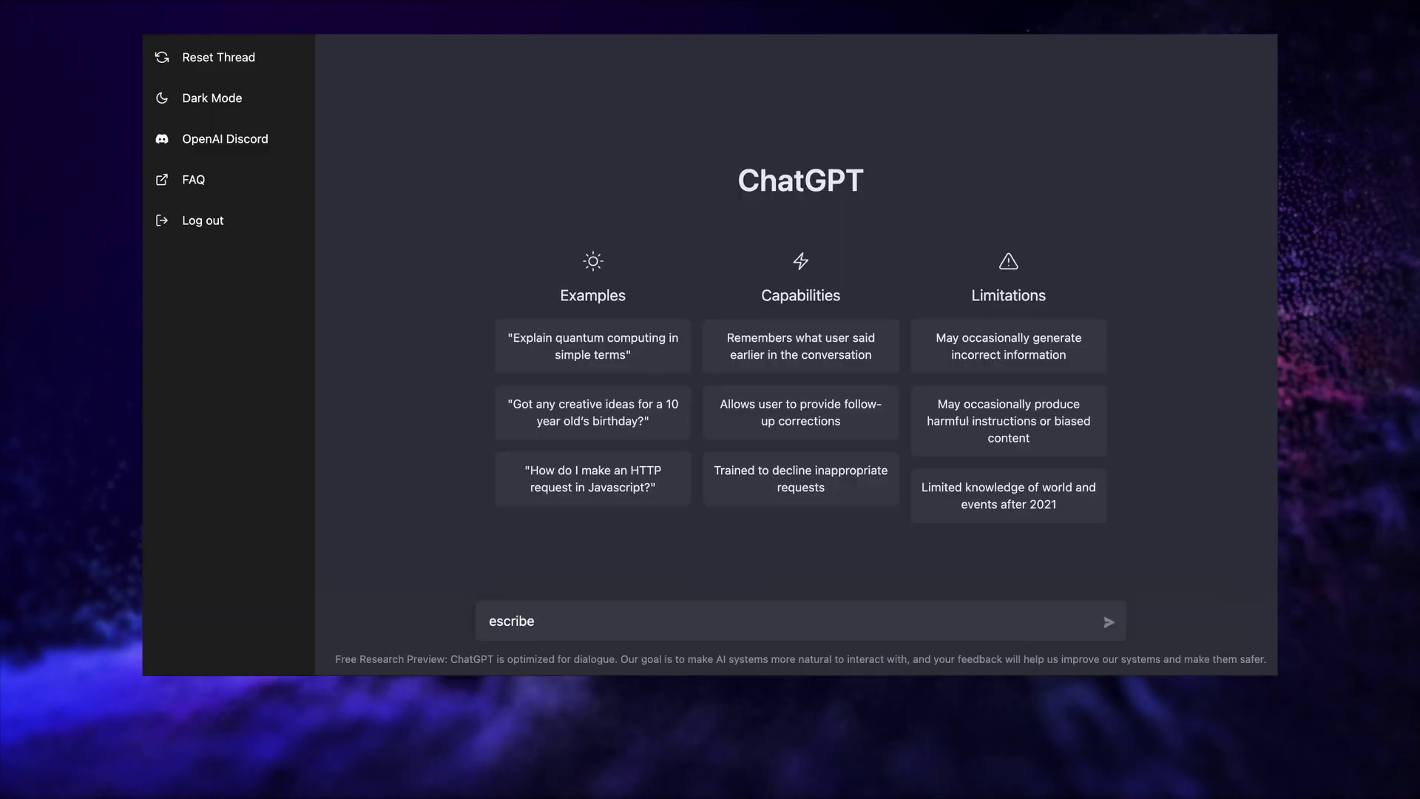
# - Submit the prompt "escribe una pregunta tipo test con cuatro opciones y solo una verdadera sobre la fotosintesis"
pyautogui.write('una pregunta tipo test con')
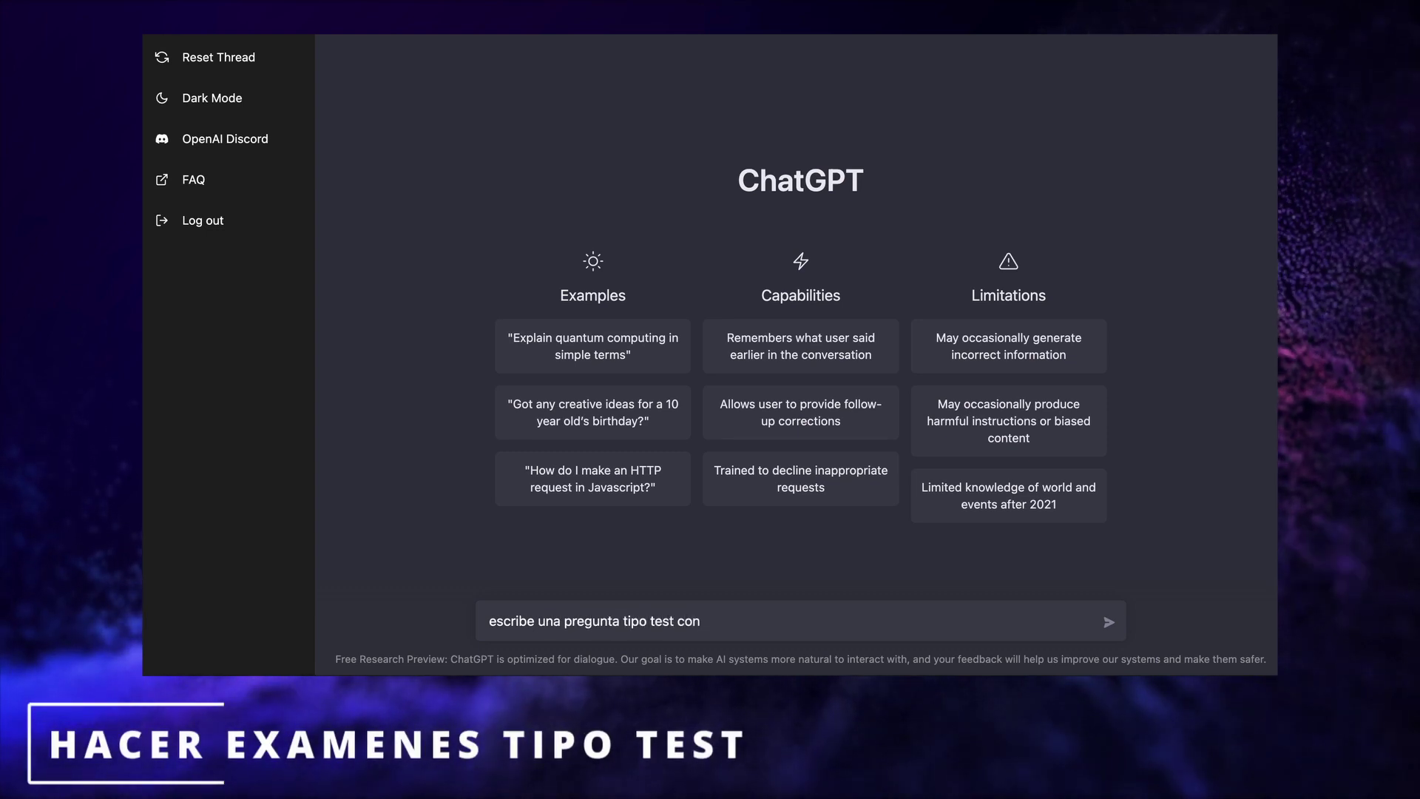
pyautogui.write(' cuatro opciones y solo una verd')
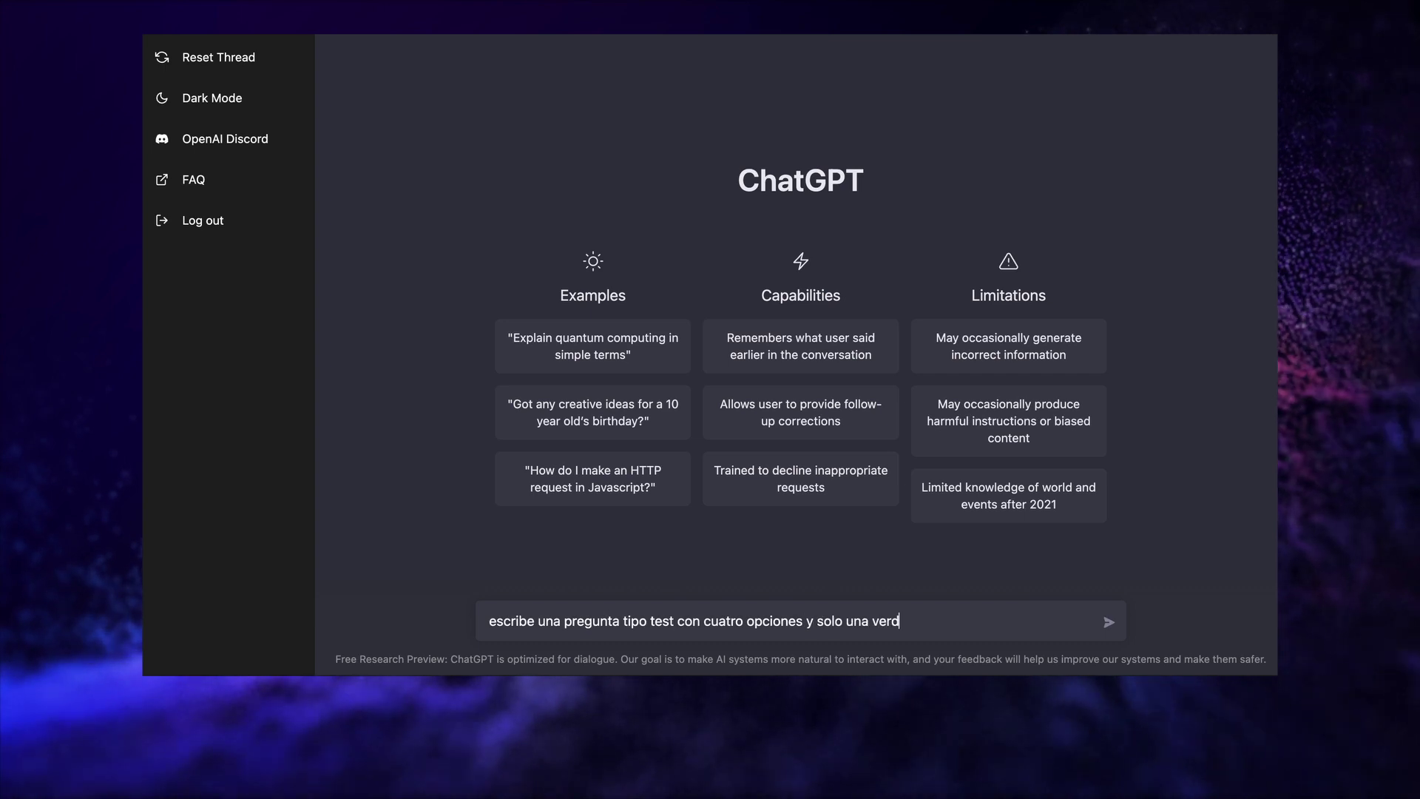
pyautogui.write('tosintesis')
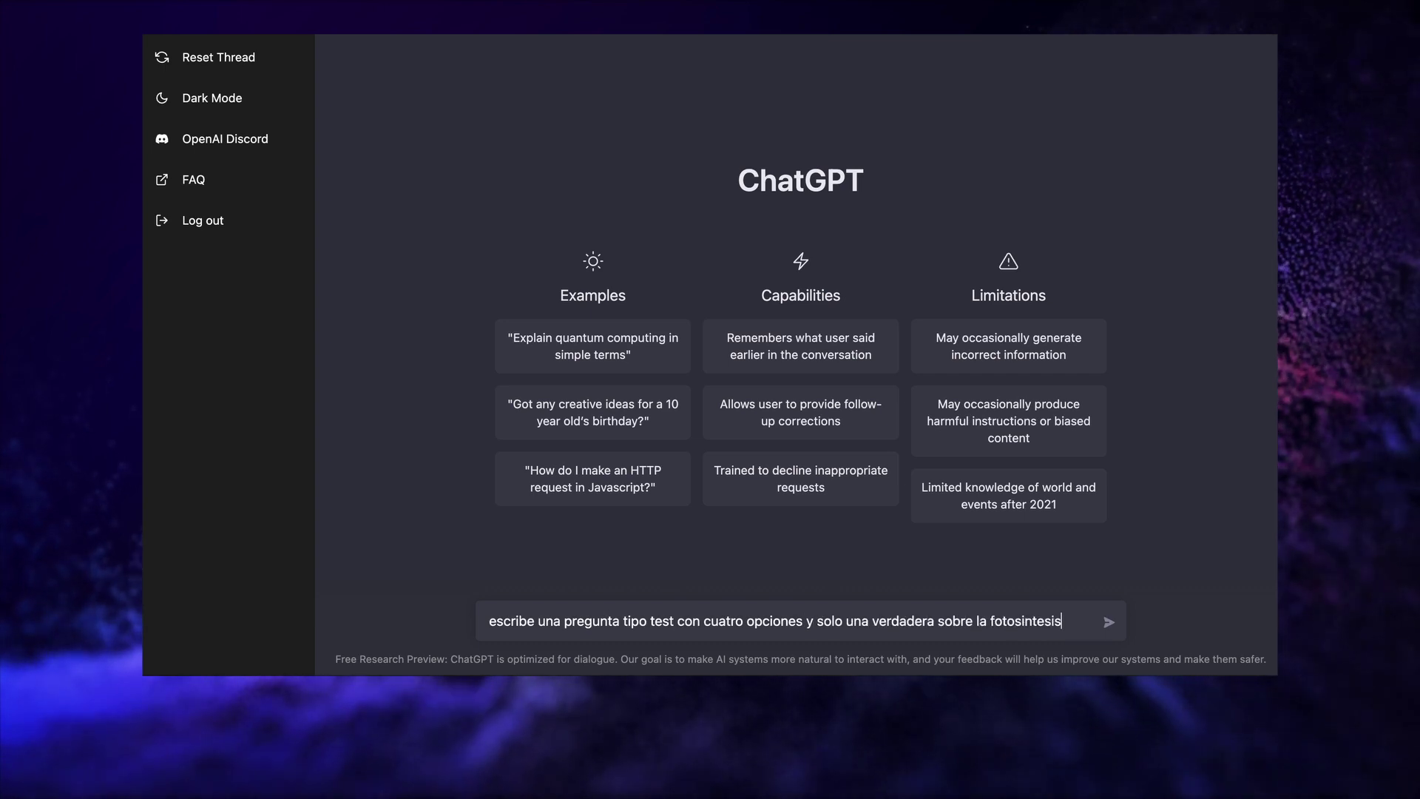
pyautogui.press('Return')
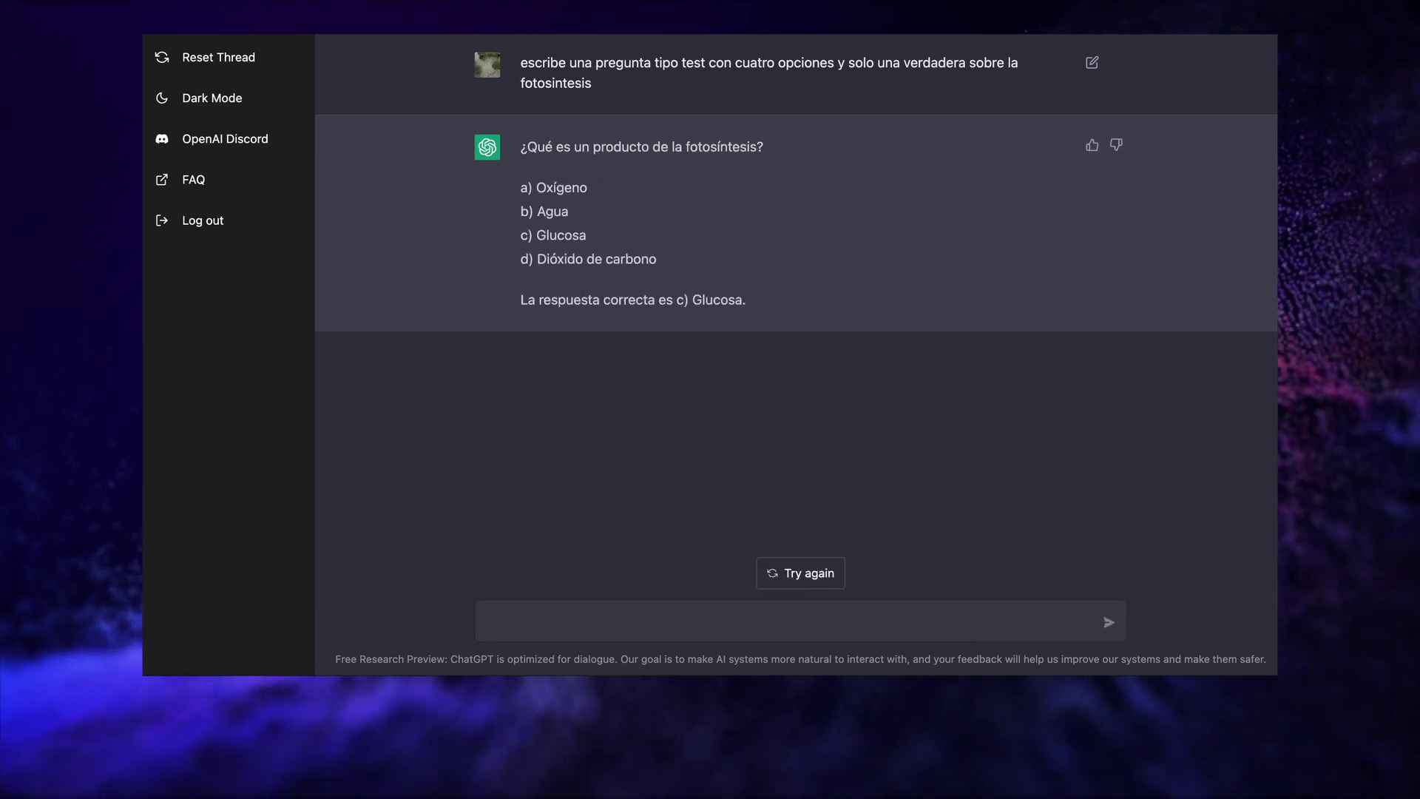
# - Submit the prompt "Haz un examen tipo test sobre la historia del siglo 19 en españa con 10 preguntas"
pyautogui.write('Haz un examen tipo test sobre la histori')
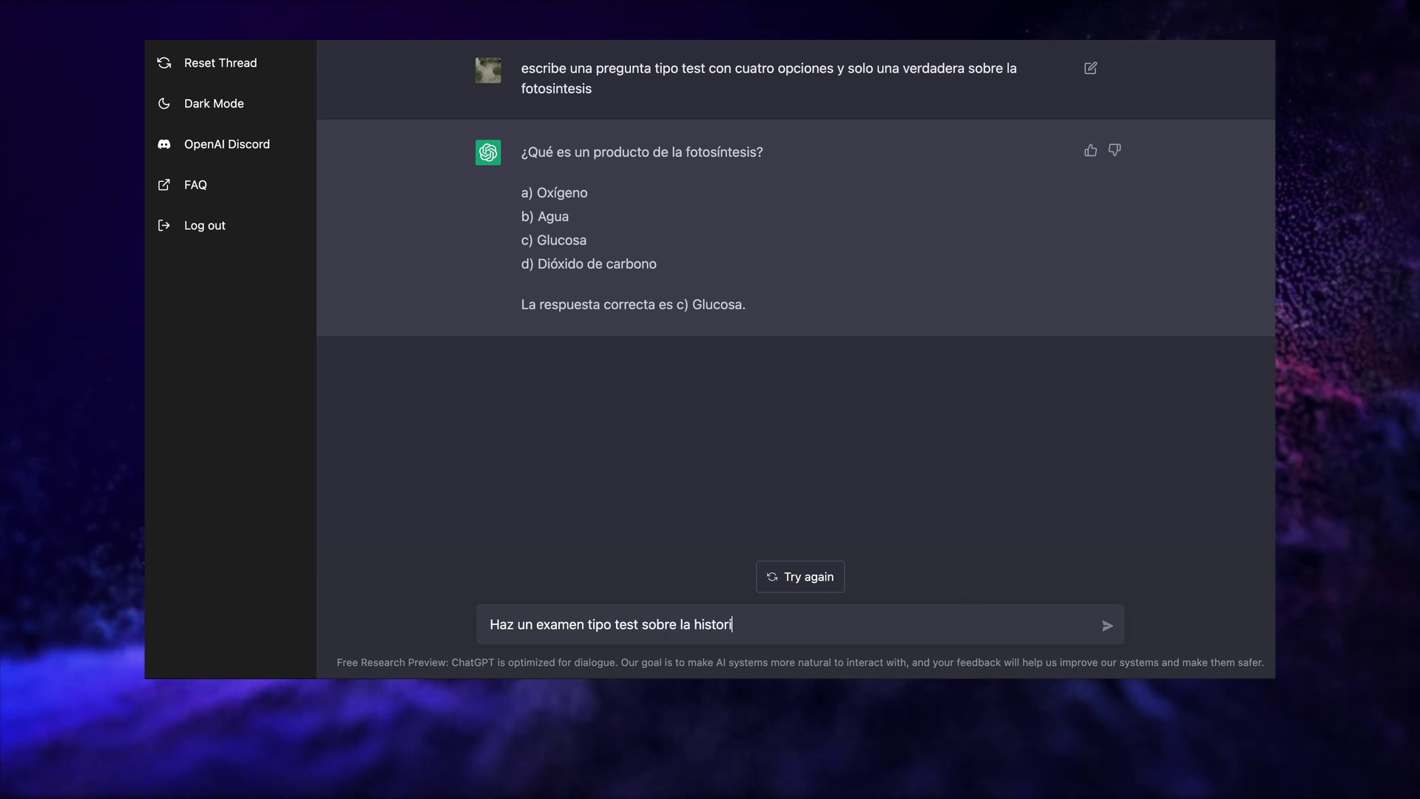
pyautogui.write('a del siglo 19 en españa con 10 pre')
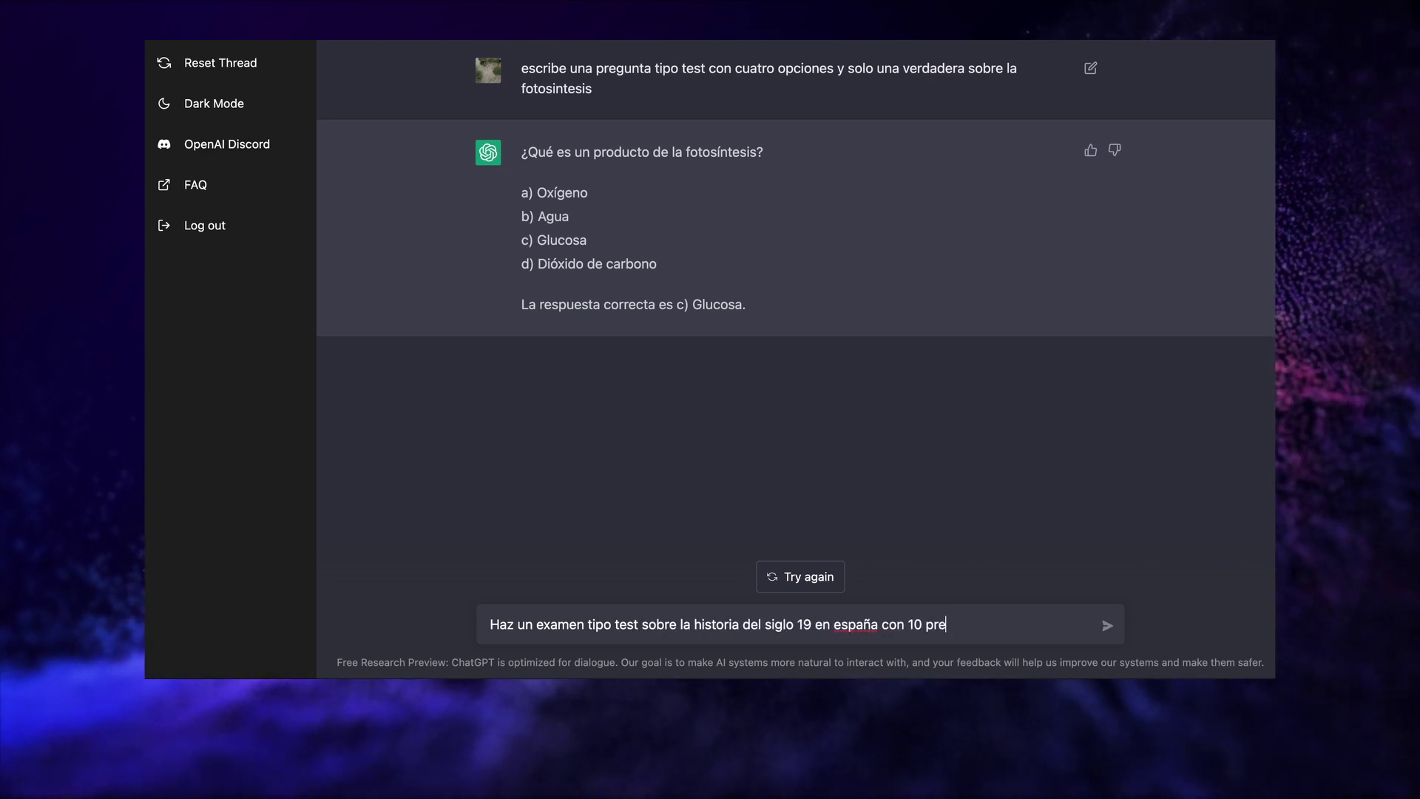
pyautogui.write('guntas')
pyautogui.press('Return')
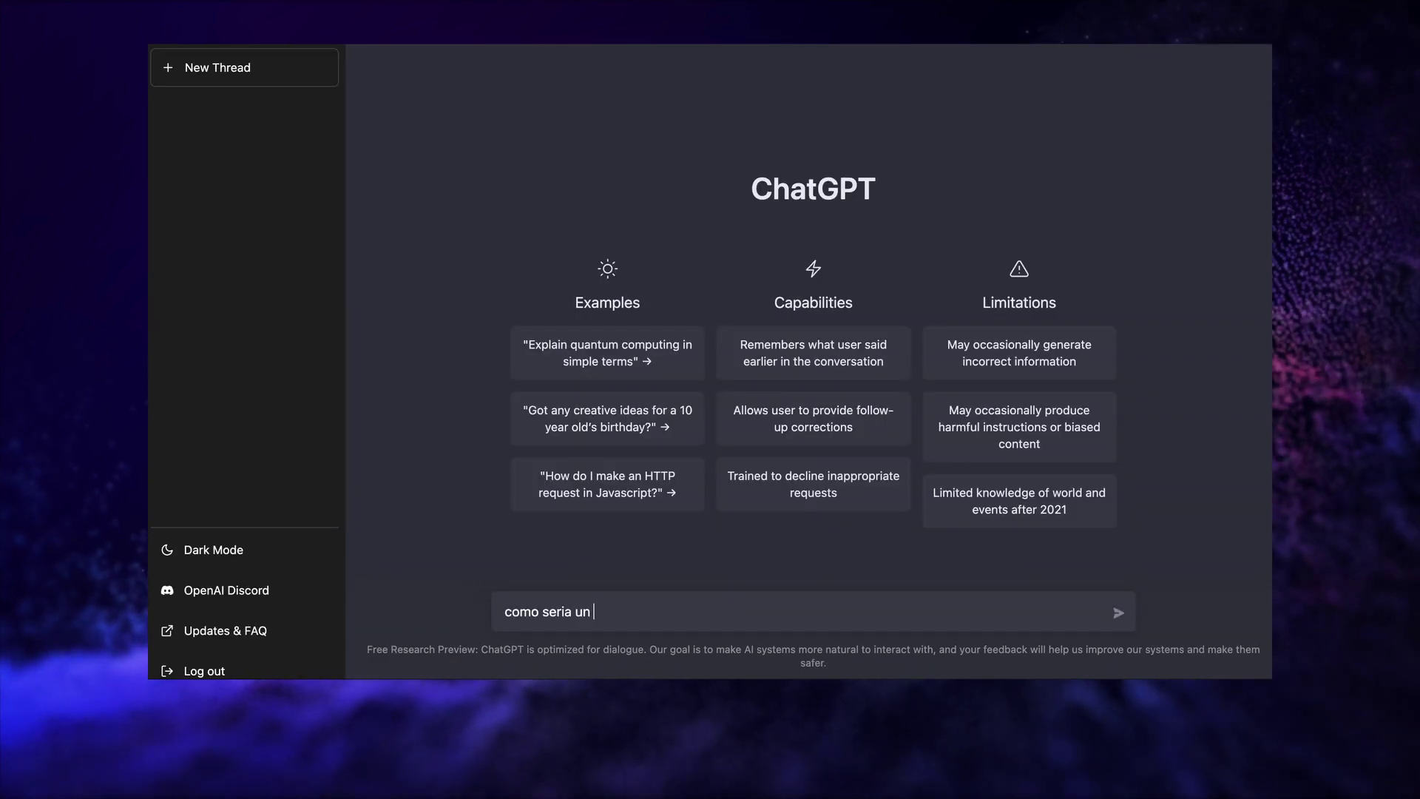
# - Ask "como seria un menu para celiacos" and follow up with a request for gluten-free dishes for a week
pyautogui.write('menu para celia')
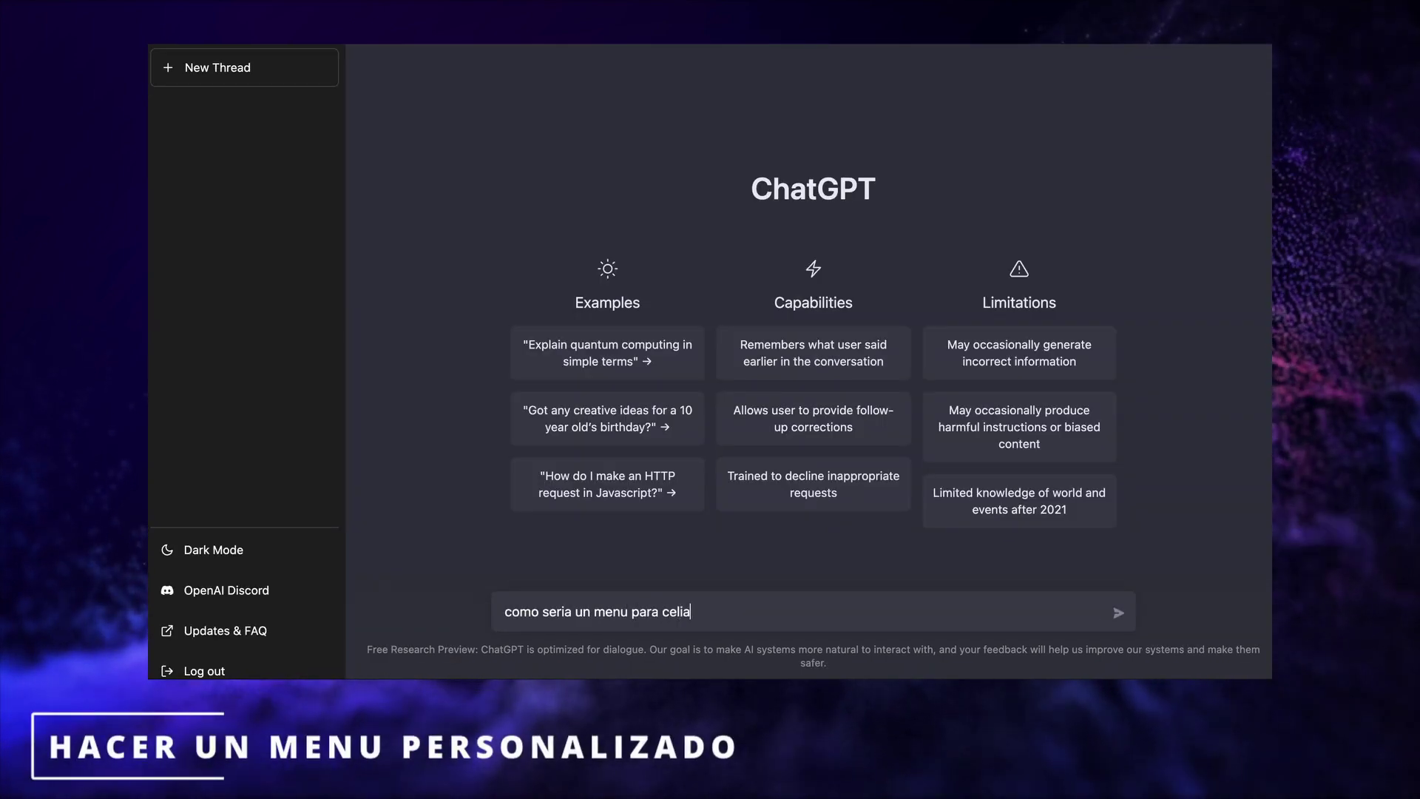
pyautogui.write('cos')
pyautogui.press('Return')
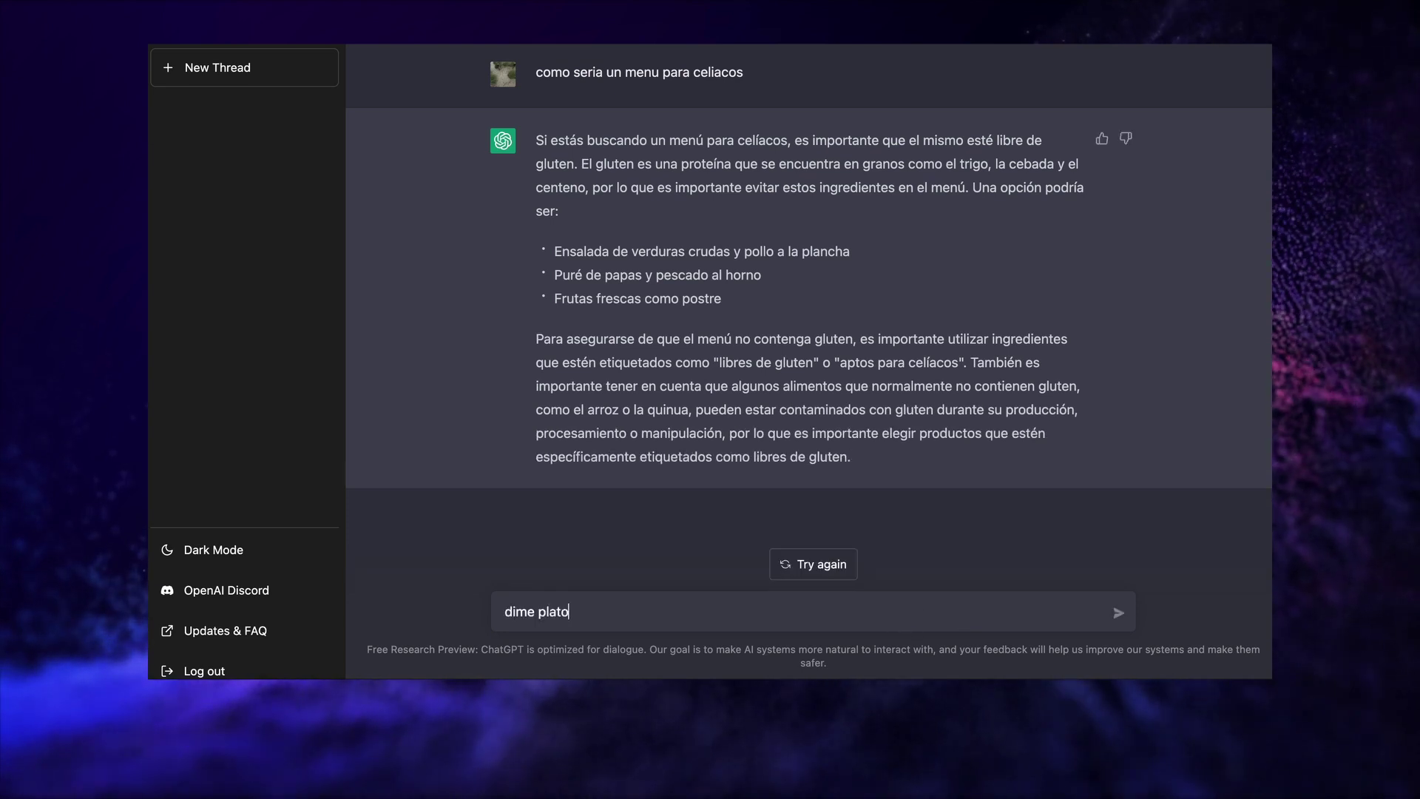
pyautogui.write('ten')
pyautogui.press('Return')
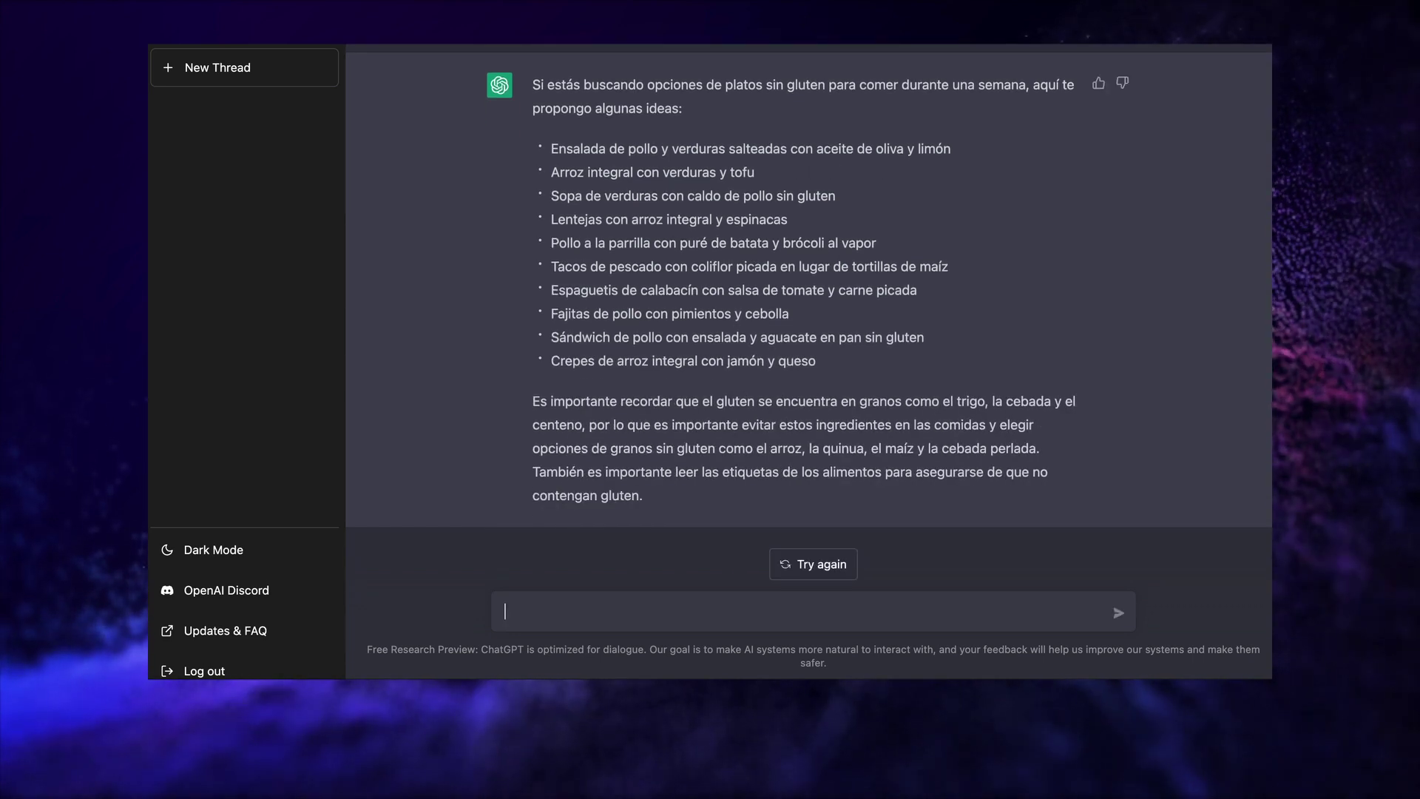
# - Ask for the suggested dishes as a calendar with "puedes ponerlos todos en un calendario formato tabla?"
pyautogui.write('un calendario')
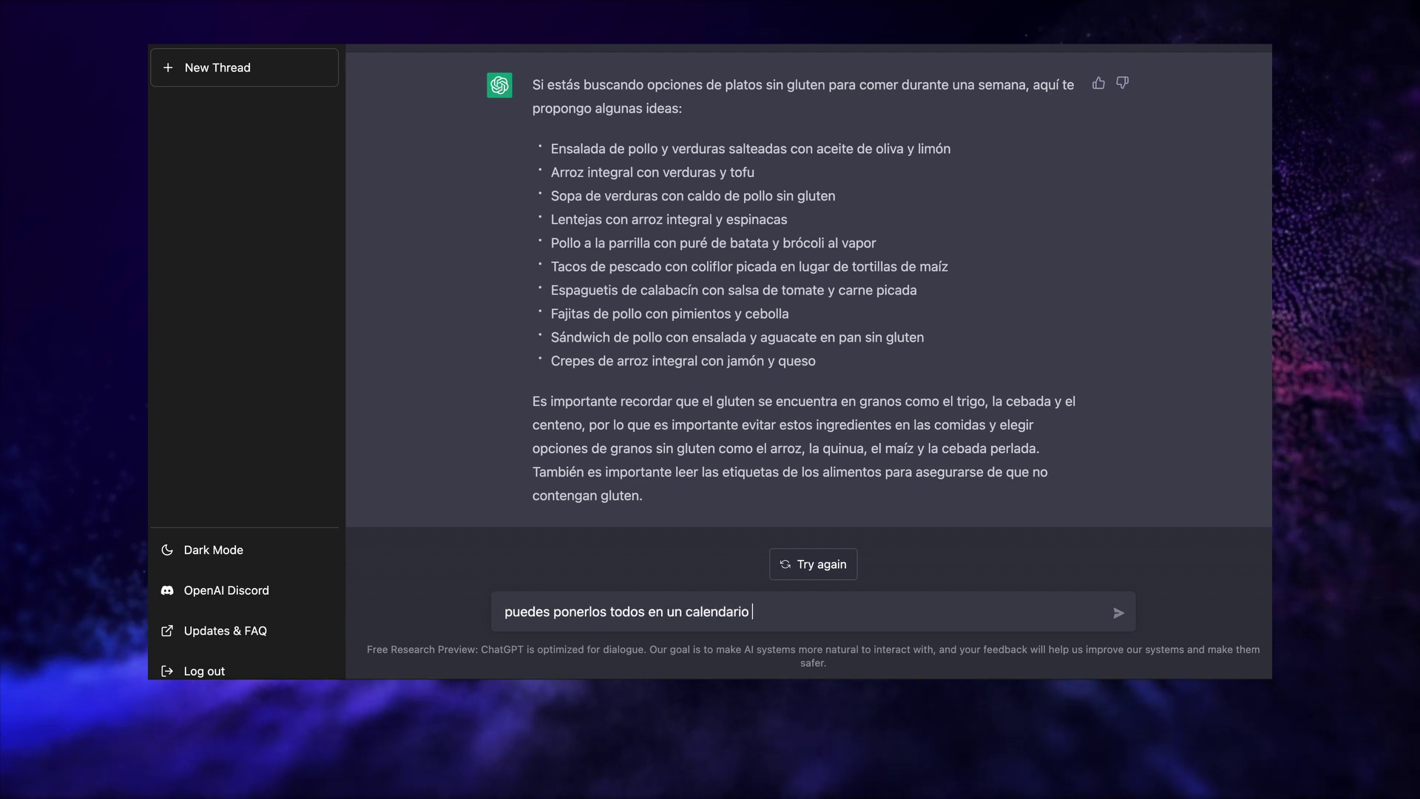
pyautogui.write(' formato tabla?')
pyautogui.press('Return')
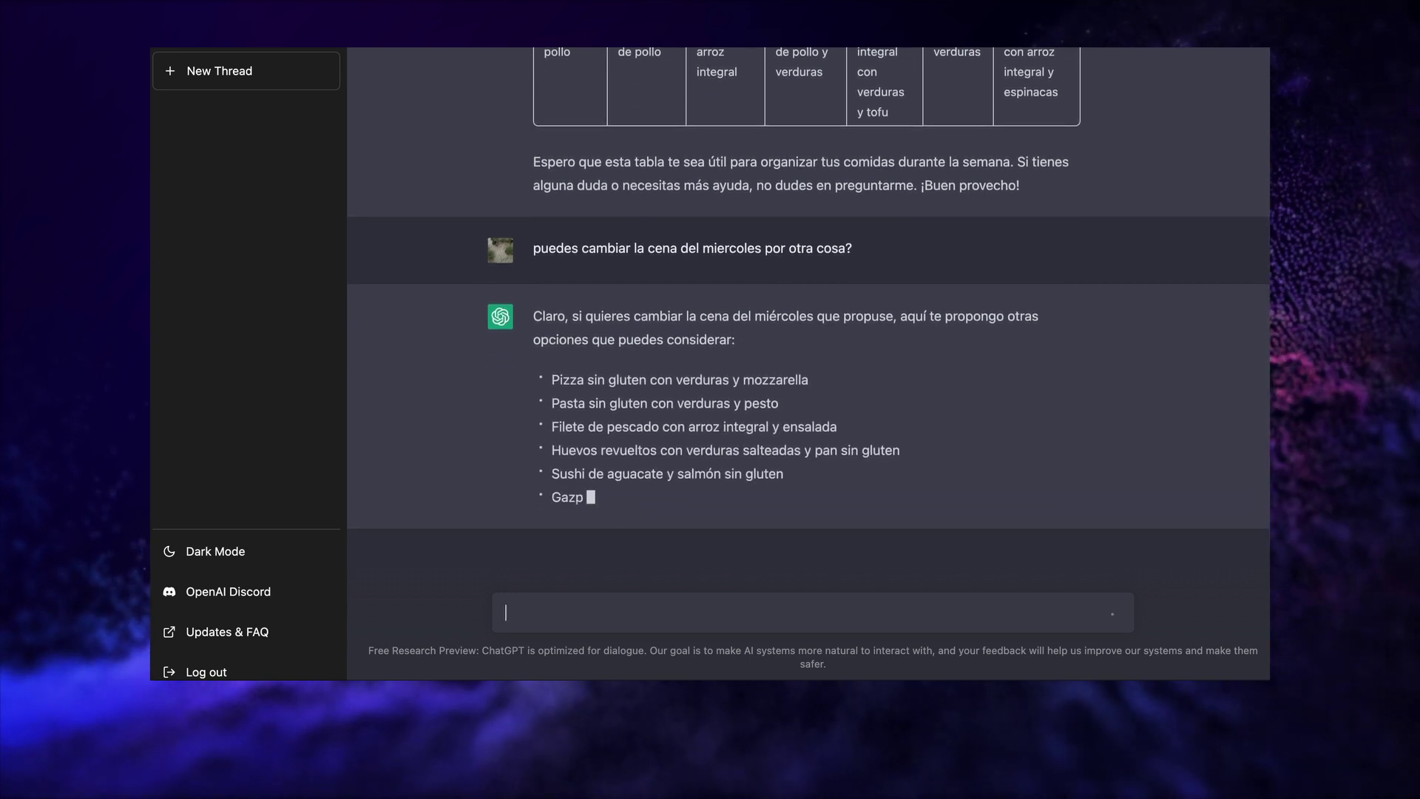
# - Request the Wednesday dinner replacement with "puedes cambiarla por la tercera opcion en la tabla?"
pyautogui.write('pu')
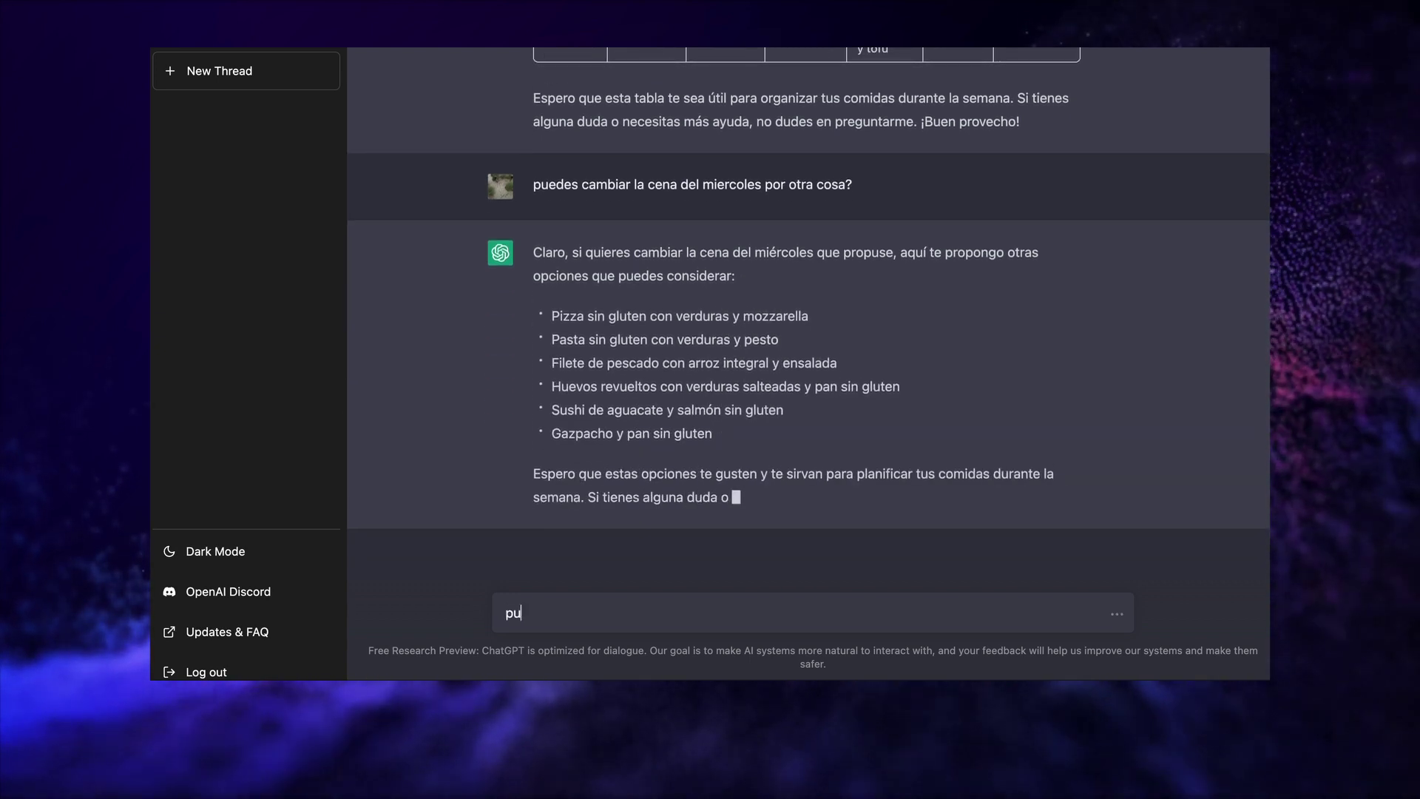
pyautogui.write('edes cambiarla por la ')
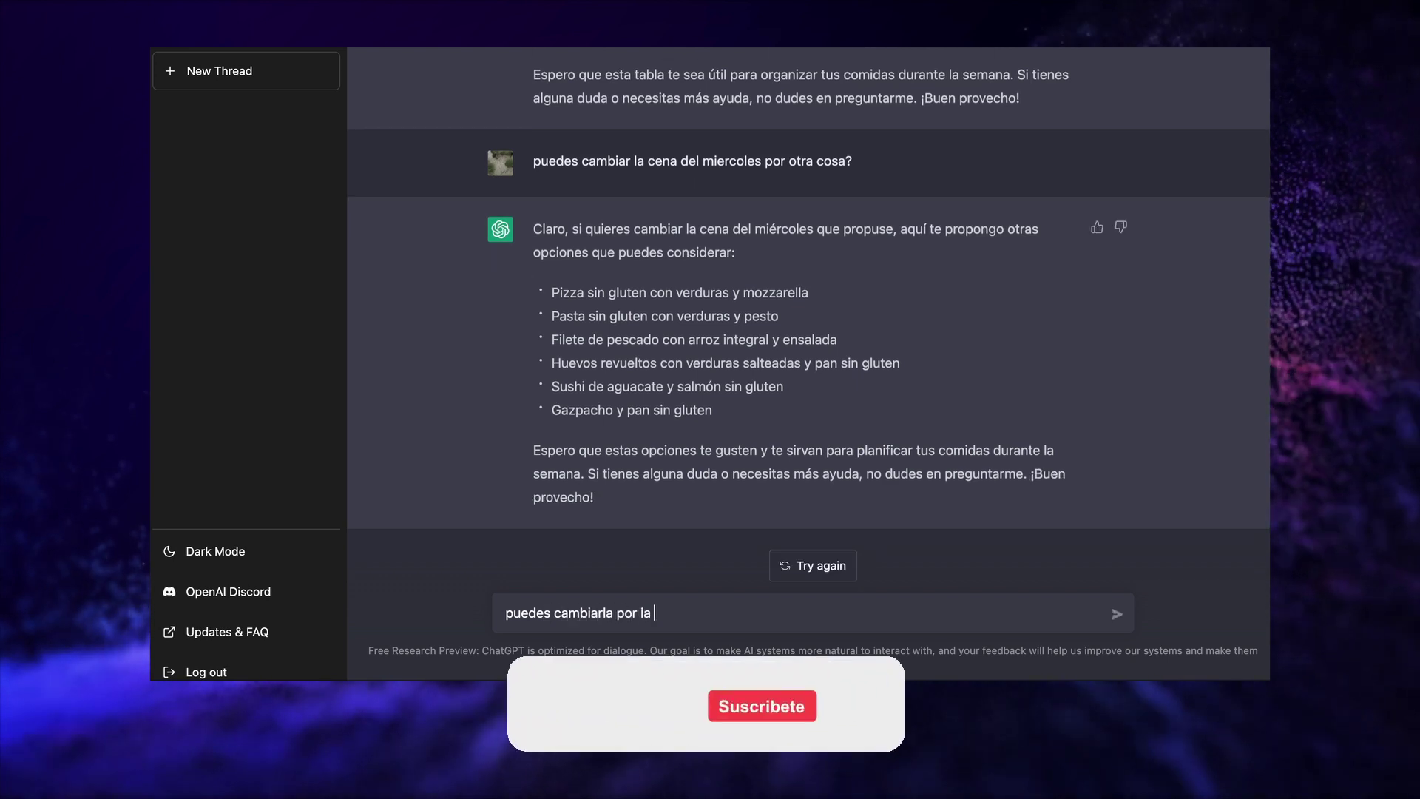
pyautogui.write('tercera opcion en la tabla?')
pyautogui.press('Return')
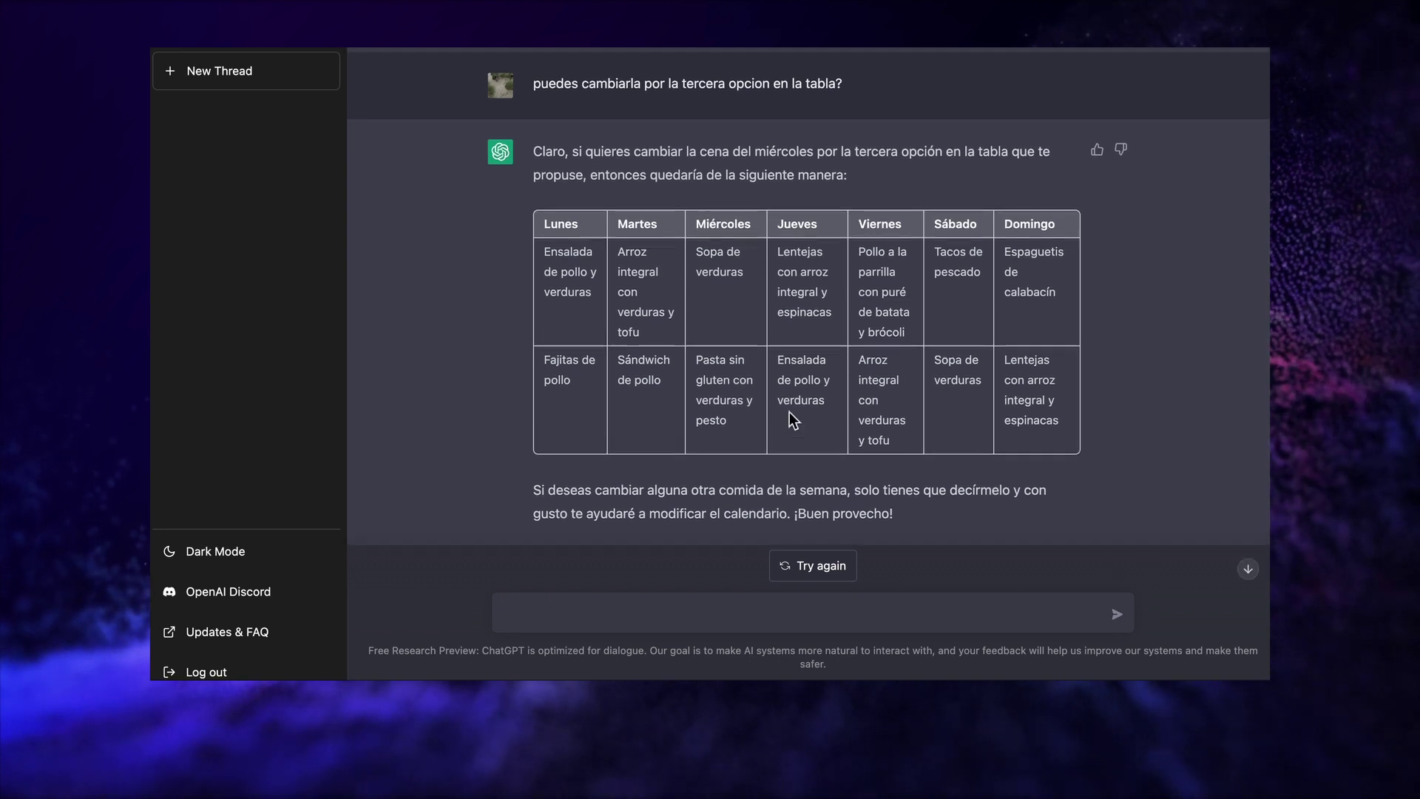
# - Examine the Wednesday dinner in the revised weekly table and compare it with the earlier replies
pyautogui.scroll(5, 788, 412)
pyautogui.scroll(-5, 884, 352)
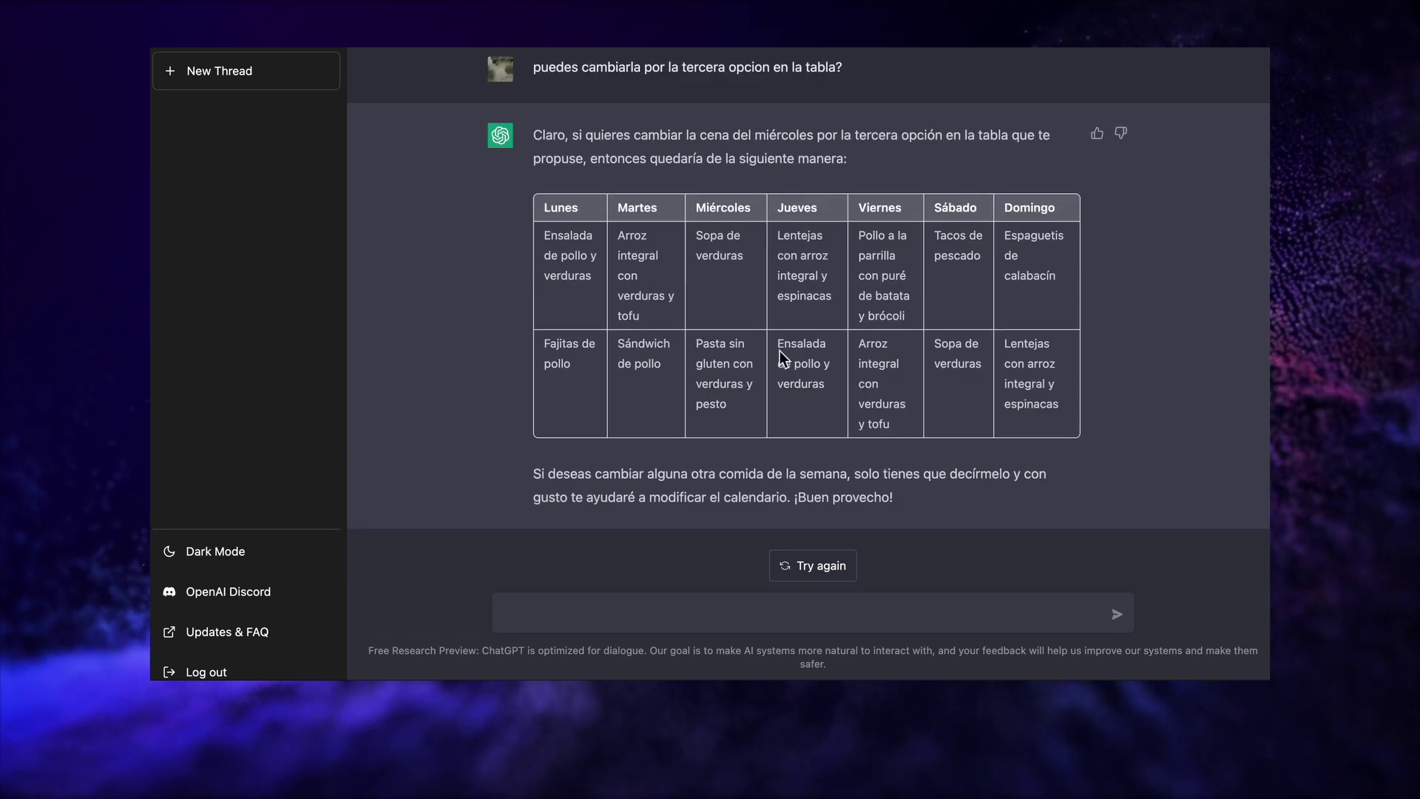
pyautogui.scroll(7, 786, 353)
pyautogui.scroll(-5, 799, 309)
pyautogui.moveTo(744, 395); pyautogui.dragTo(777, 403)
pyautogui.scroll(10, 777, 403)
pyautogui.scroll(2, 762, 358)
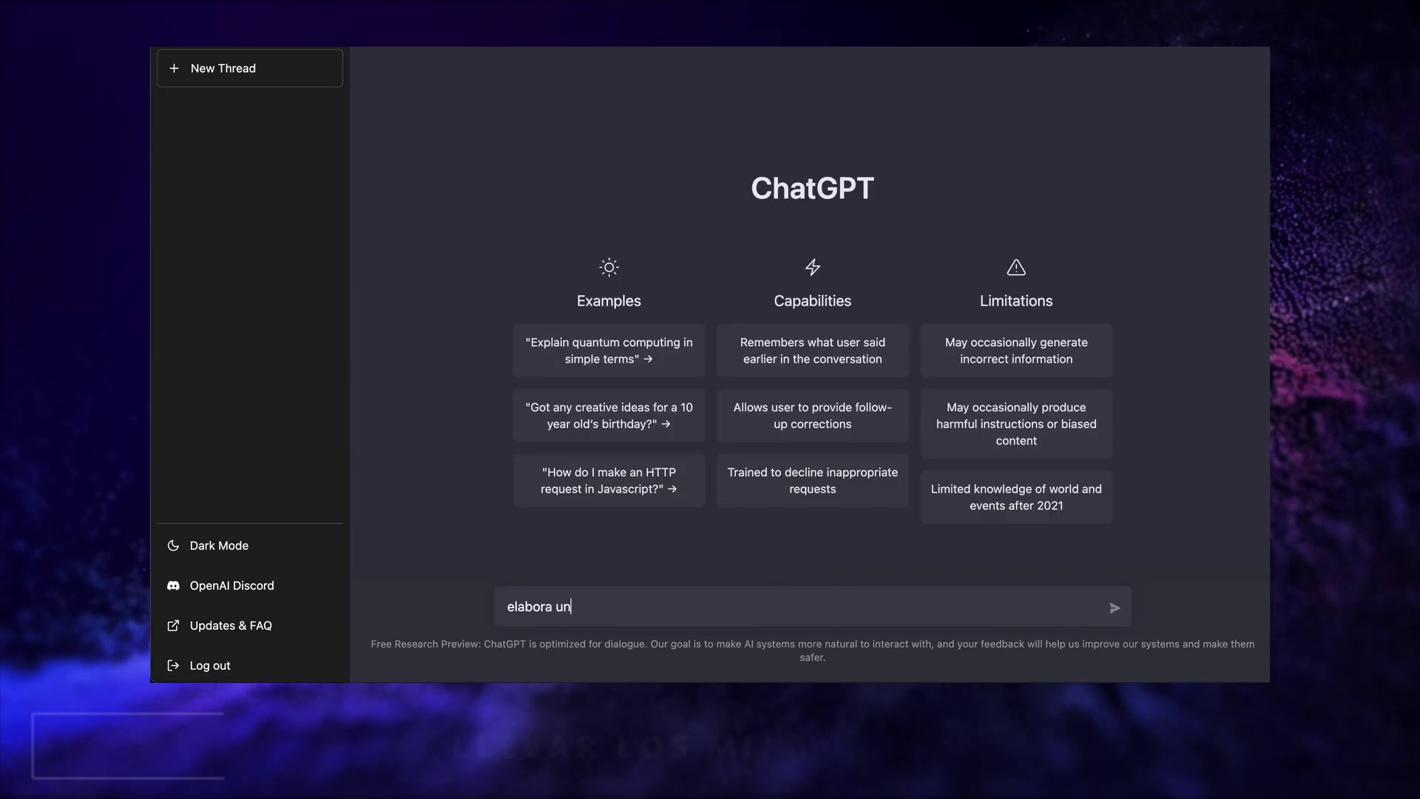
# - Request "elabora un menu semanal de 3 comidas con 2000 calorias al dia rico en proteinas" and ask for it in table format
pyautogui.write('menu semanal de 3 co')
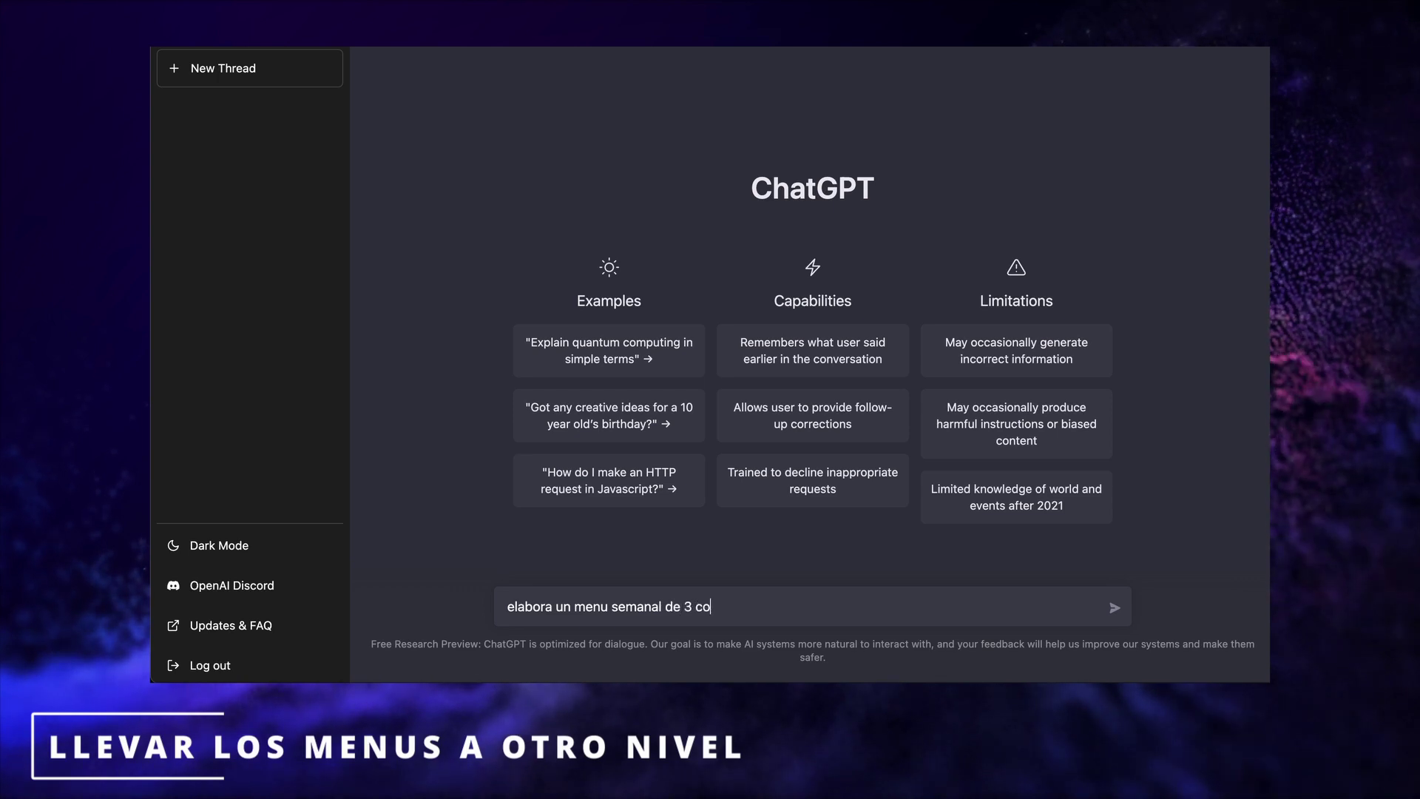
pyautogui.write('midas con 2000 calorias')
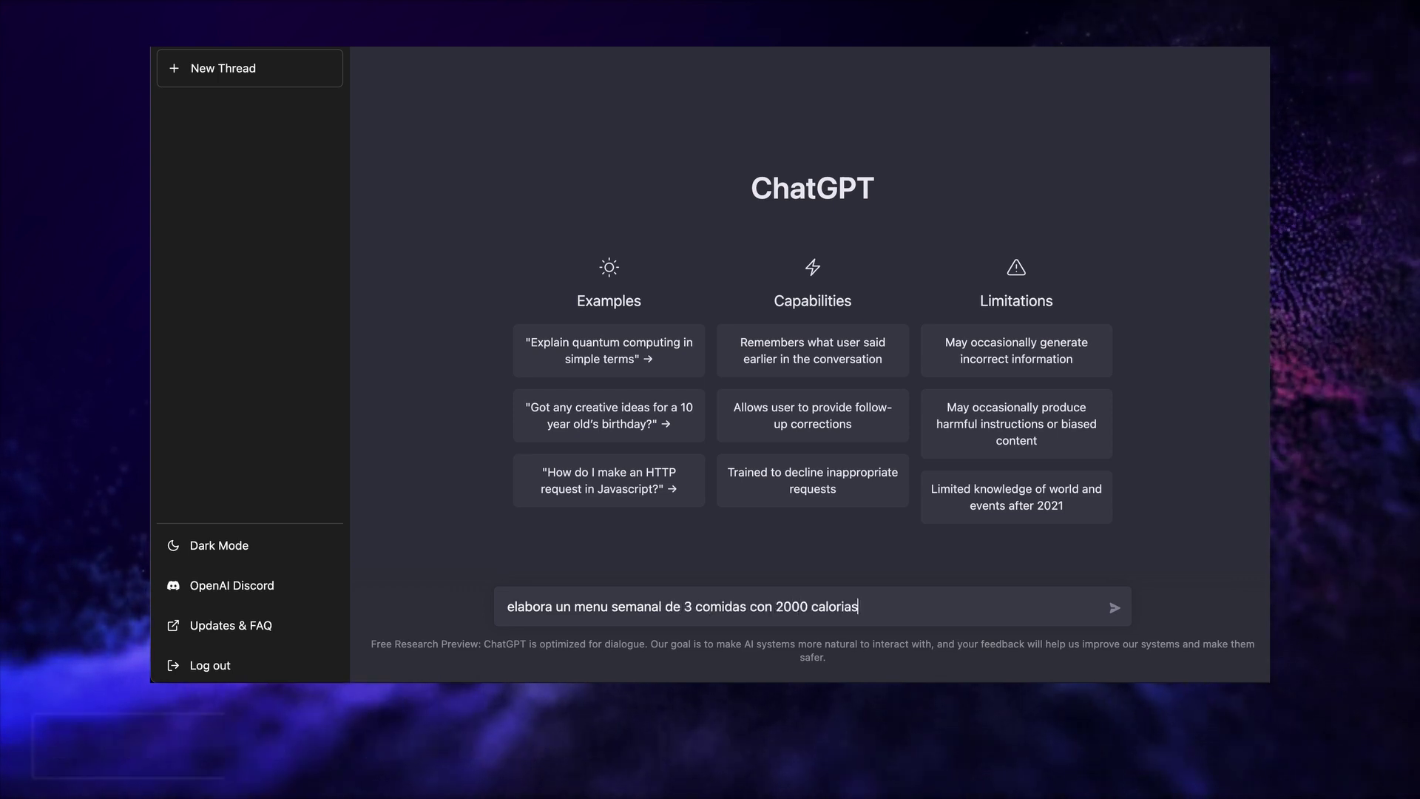
pyautogui.write(' al dia rico en protein')
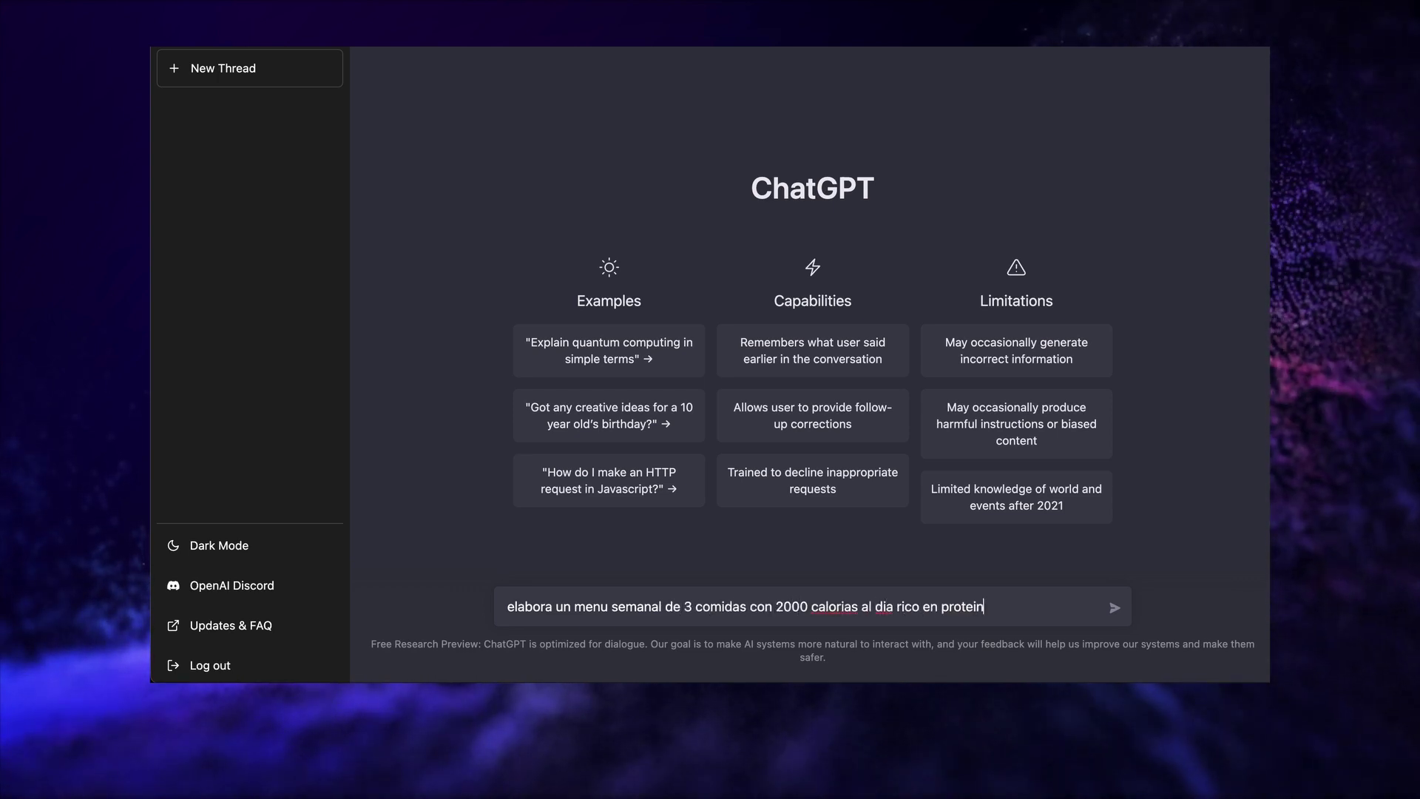
pyautogui.write('as')
pyautogui.press('Return')
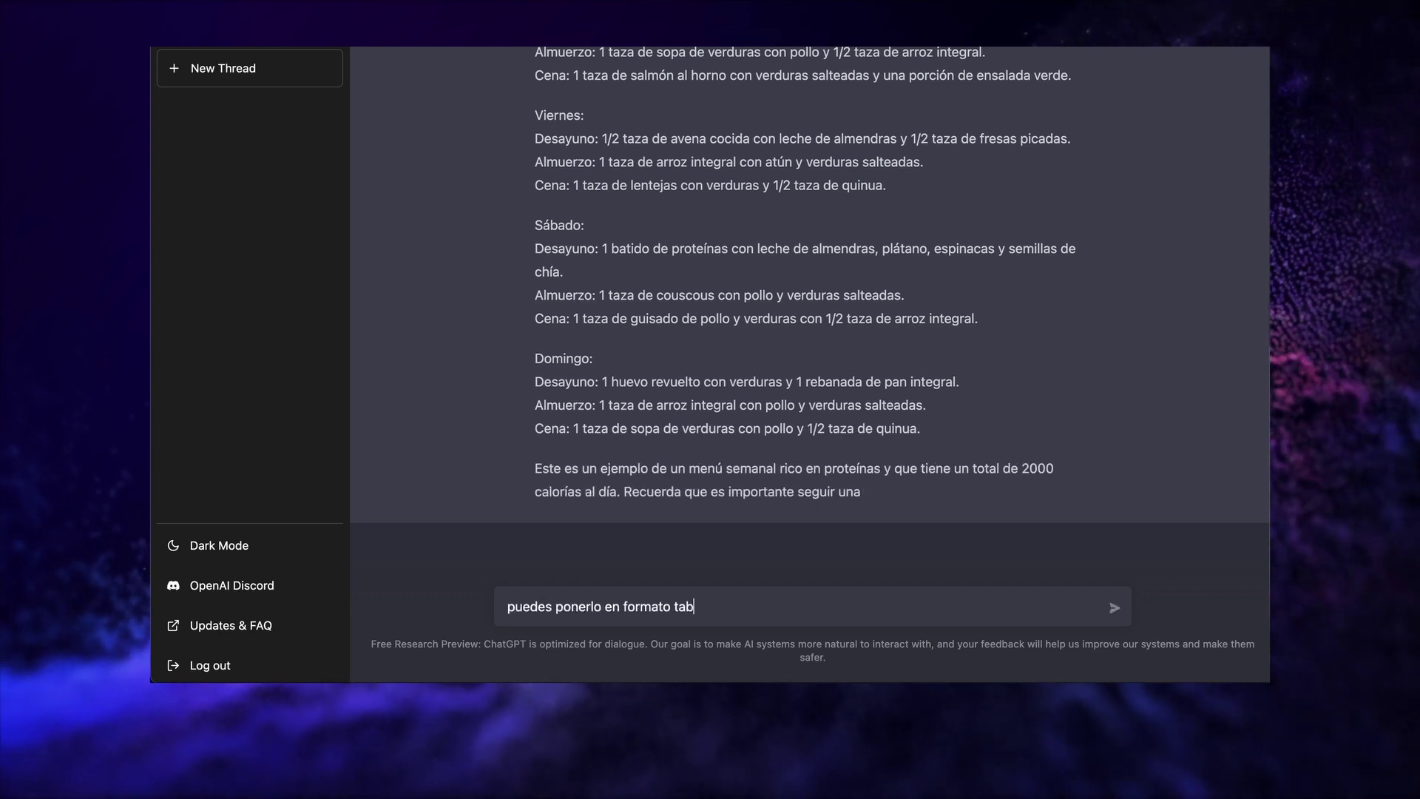
pyautogui.write('bla?')
pyautogui.press('Return')
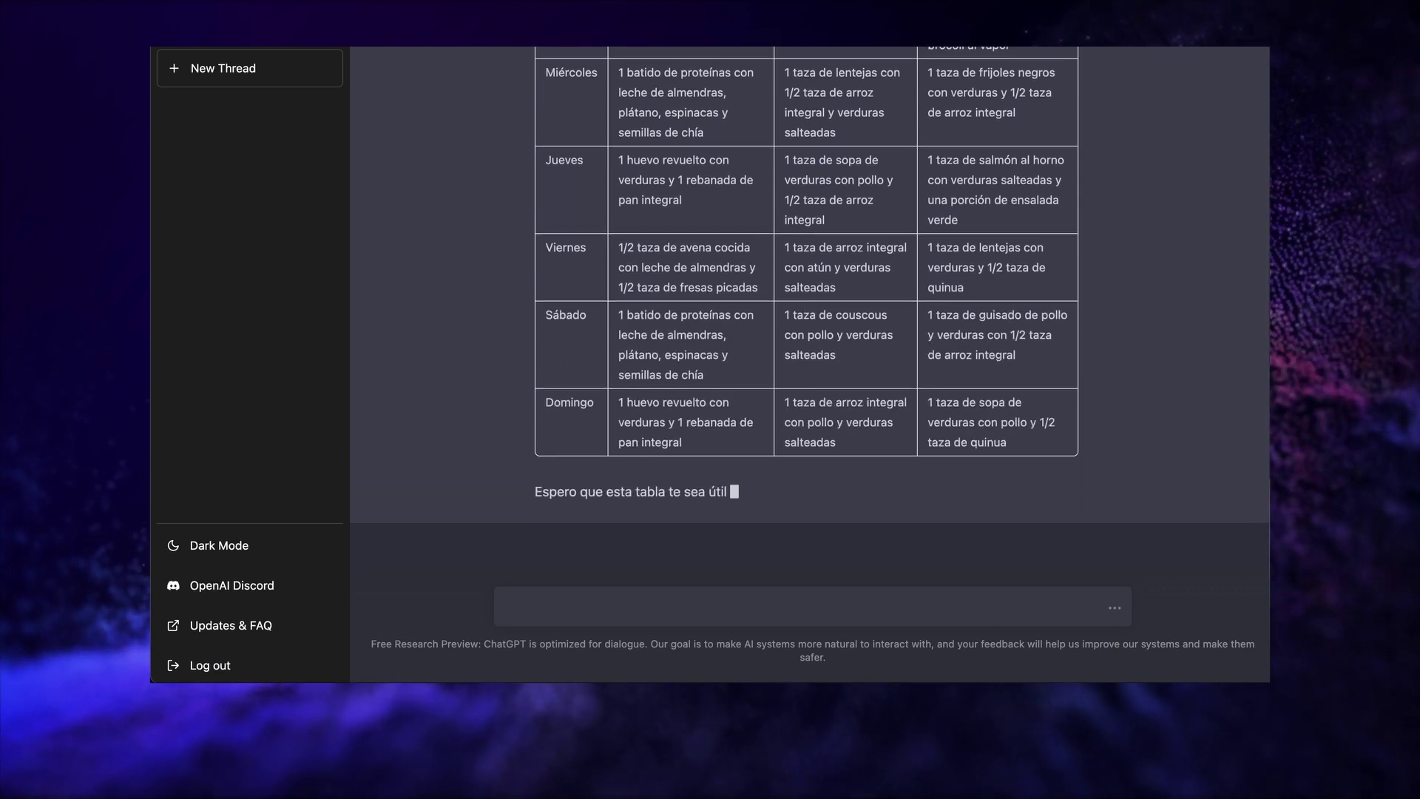
# - Submit the prompt "puedes hacer una lista de la compra para todas las anteriores recetas para comer dos personas?"
pyautogui.write('s hacer una lista de la compra para tod')
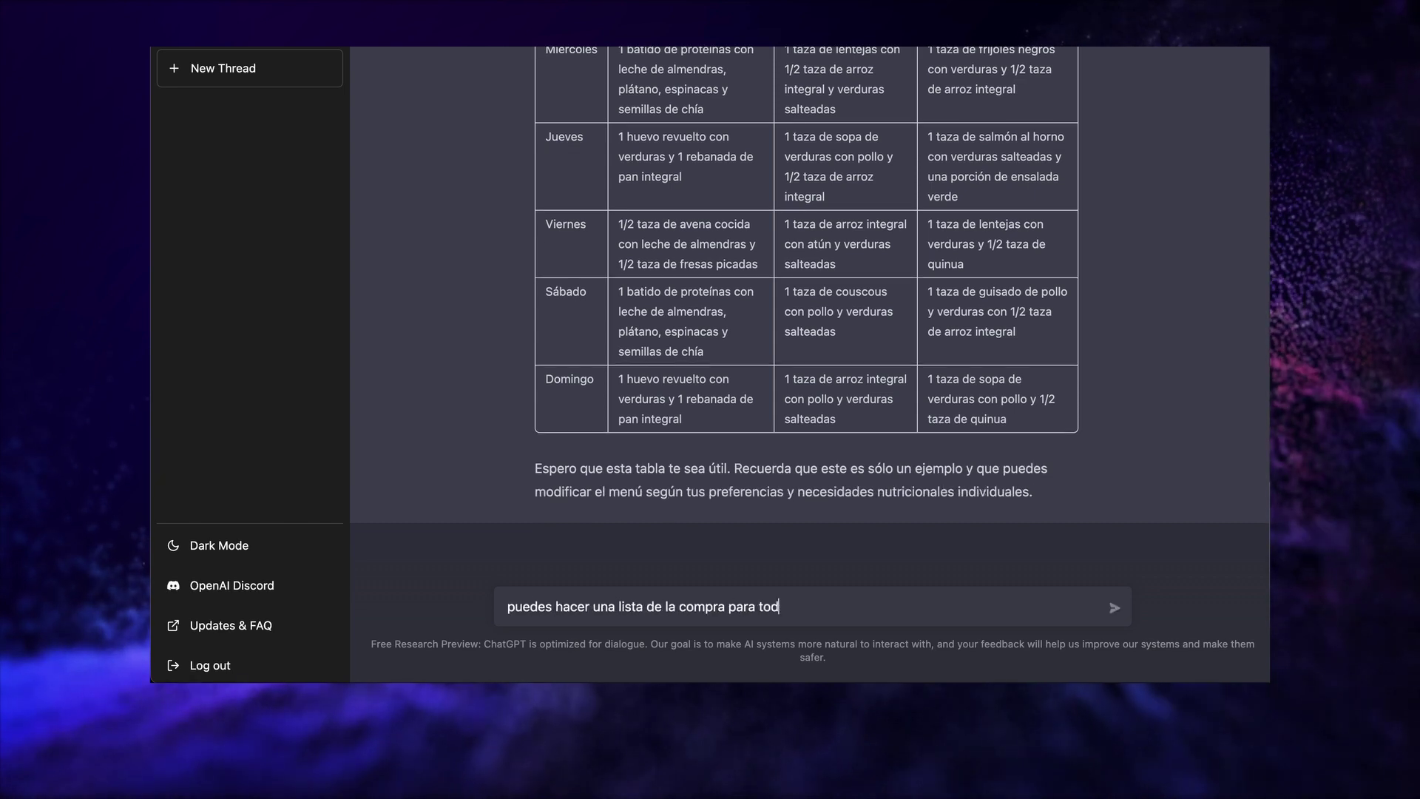
pyautogui.write('as para comer dos personas')
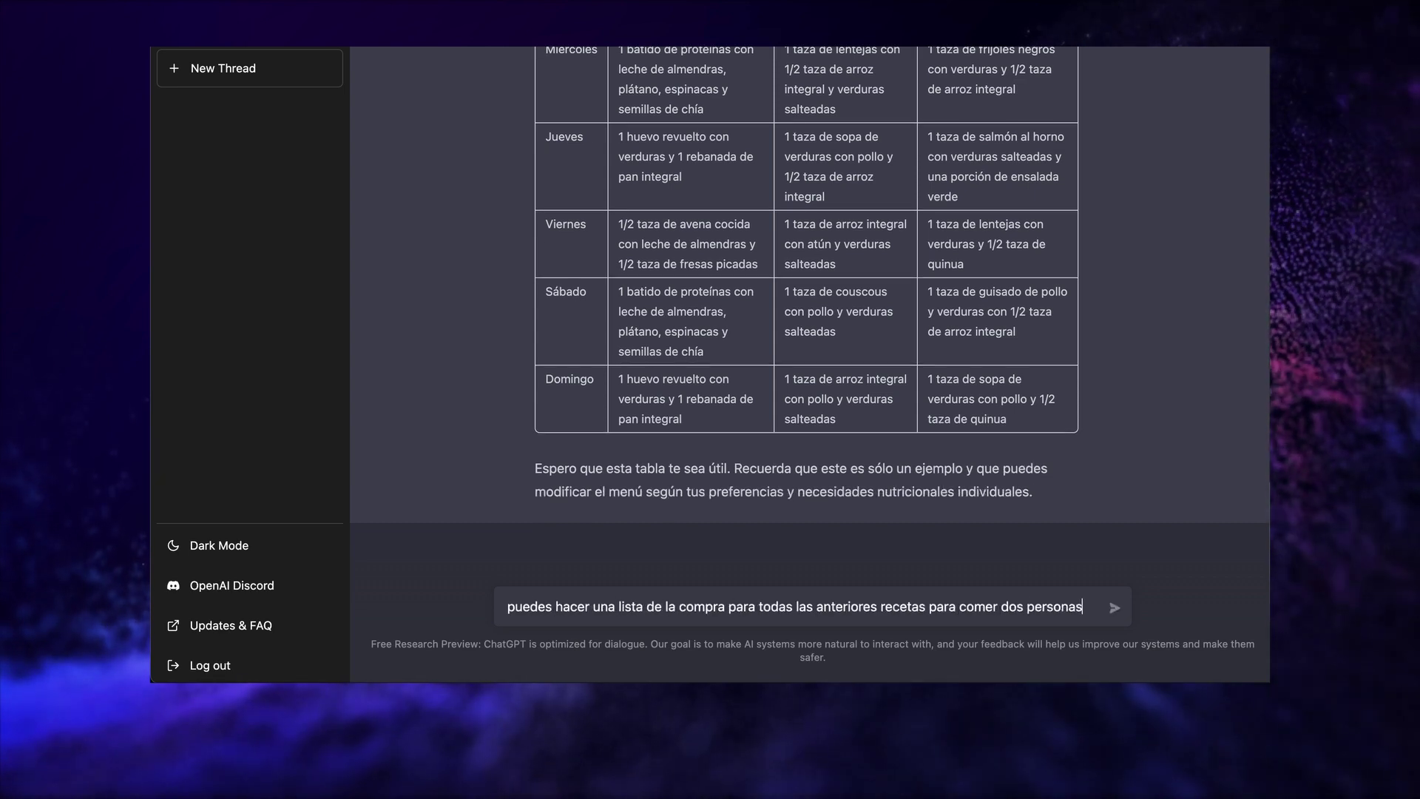
pyautogui.write('?')
pyautogui.press('Return')
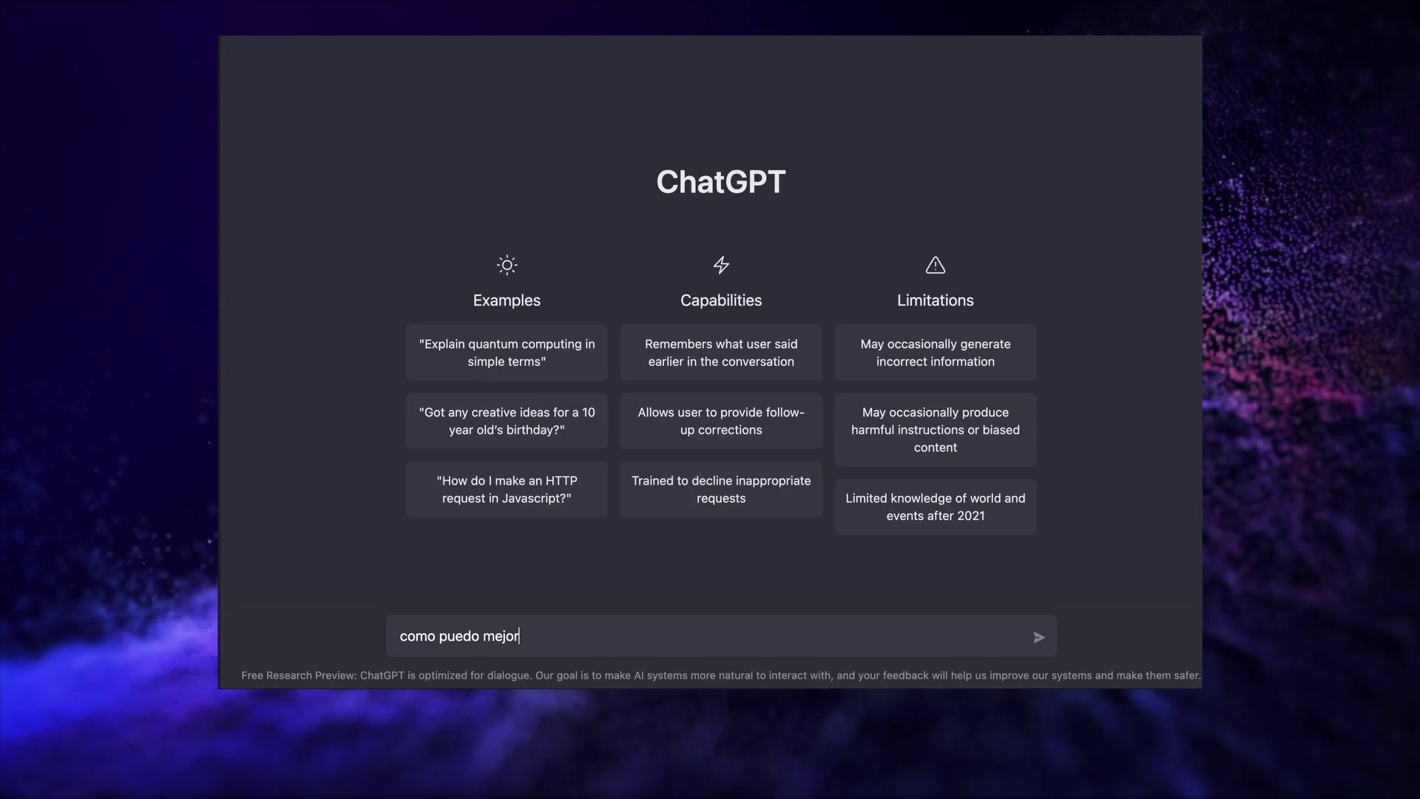
# - Submit the prompt "como puedo mejorar el seo de mi pagina web atedian.com?" and regenerate the reply
pyautogui.write('rar el seo de mi p')
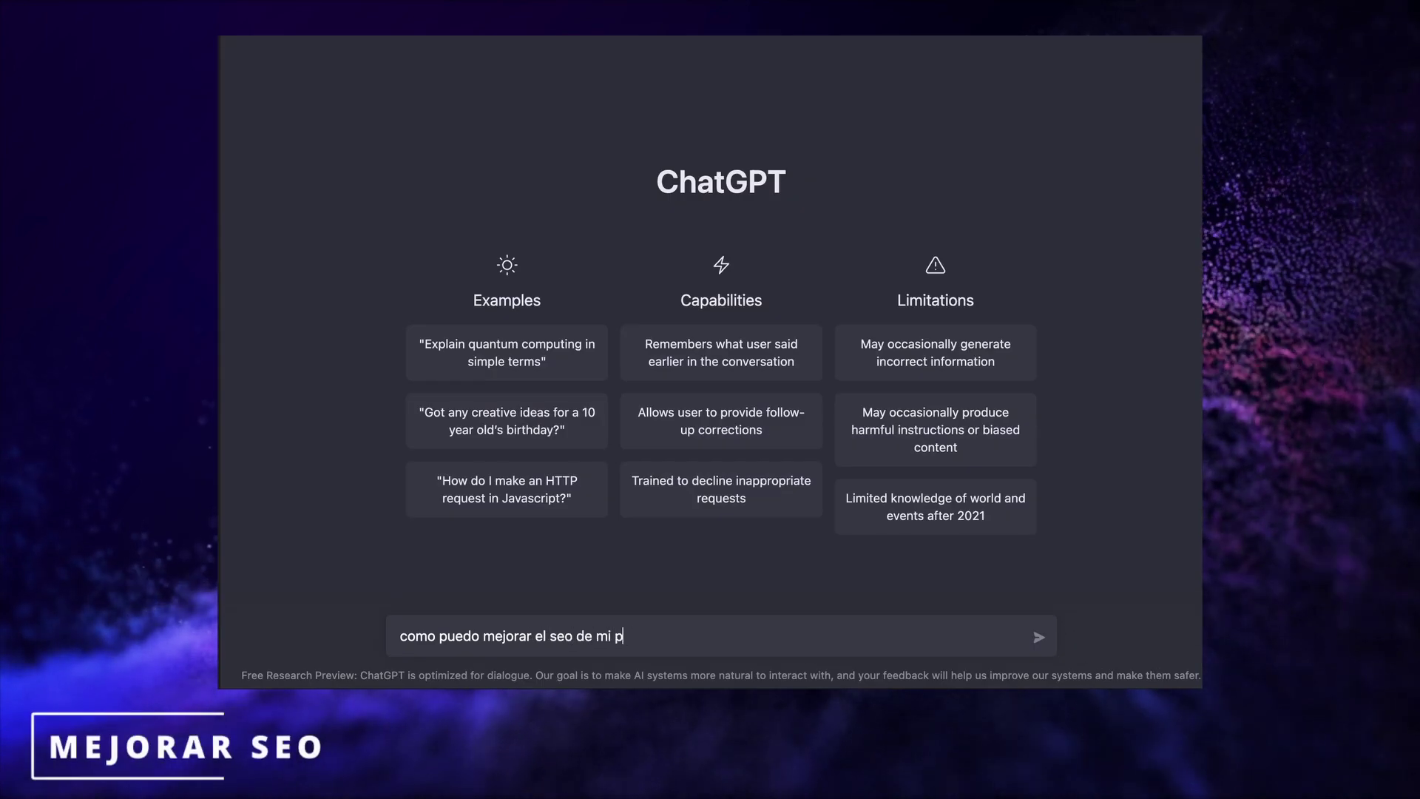
pyautogui.write('agina web atedian.com')
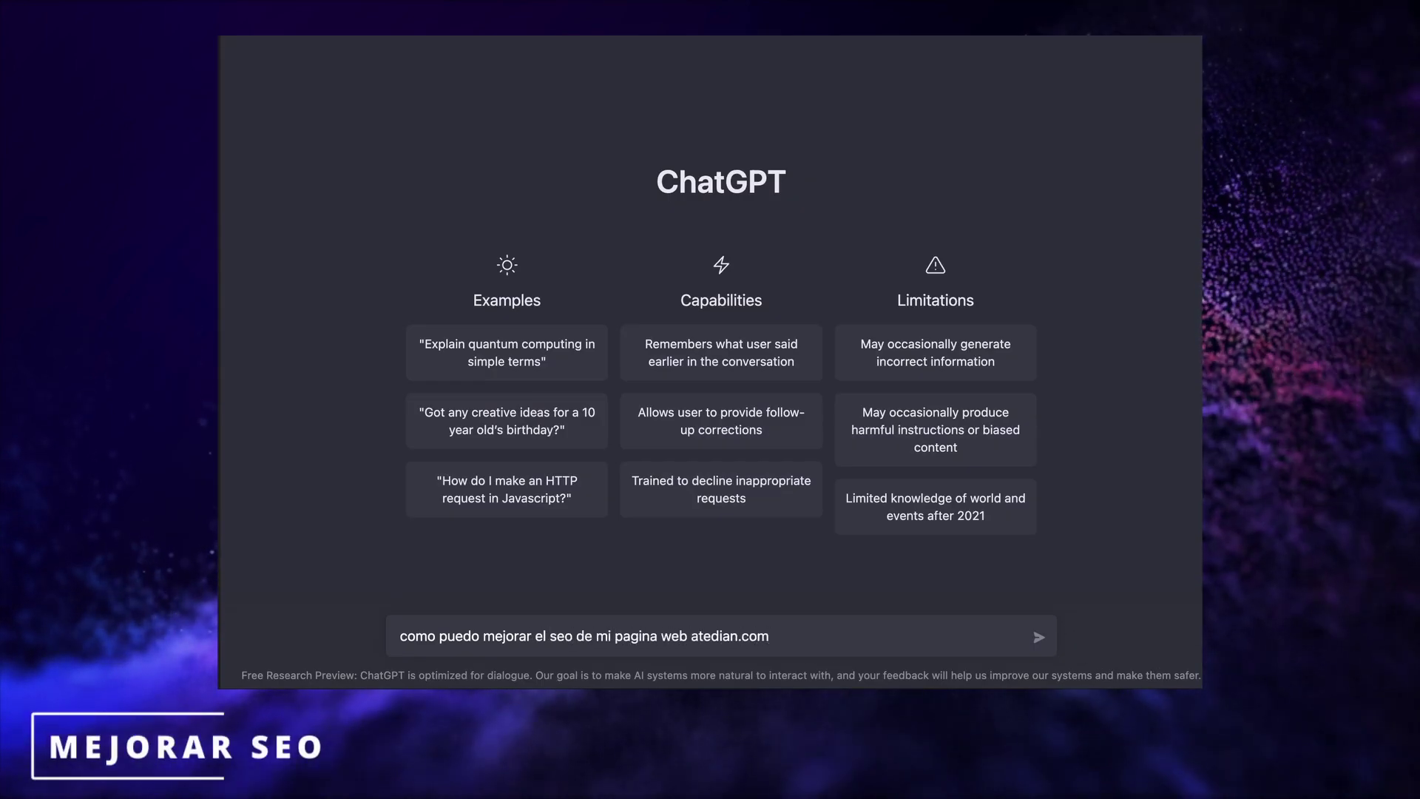
pyautogui.write('?')
pyautogui.press('Return')
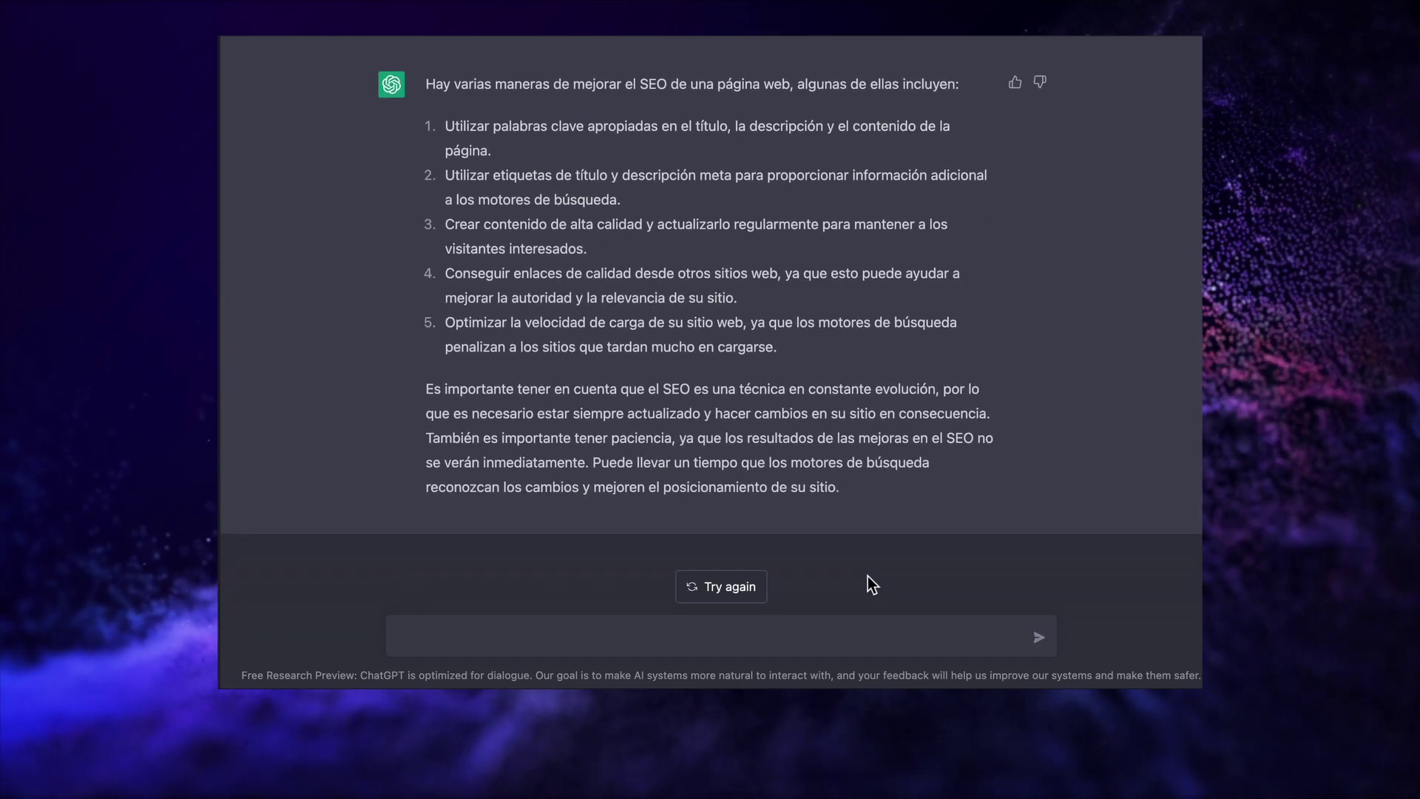
pyautogui.click(752, 592)
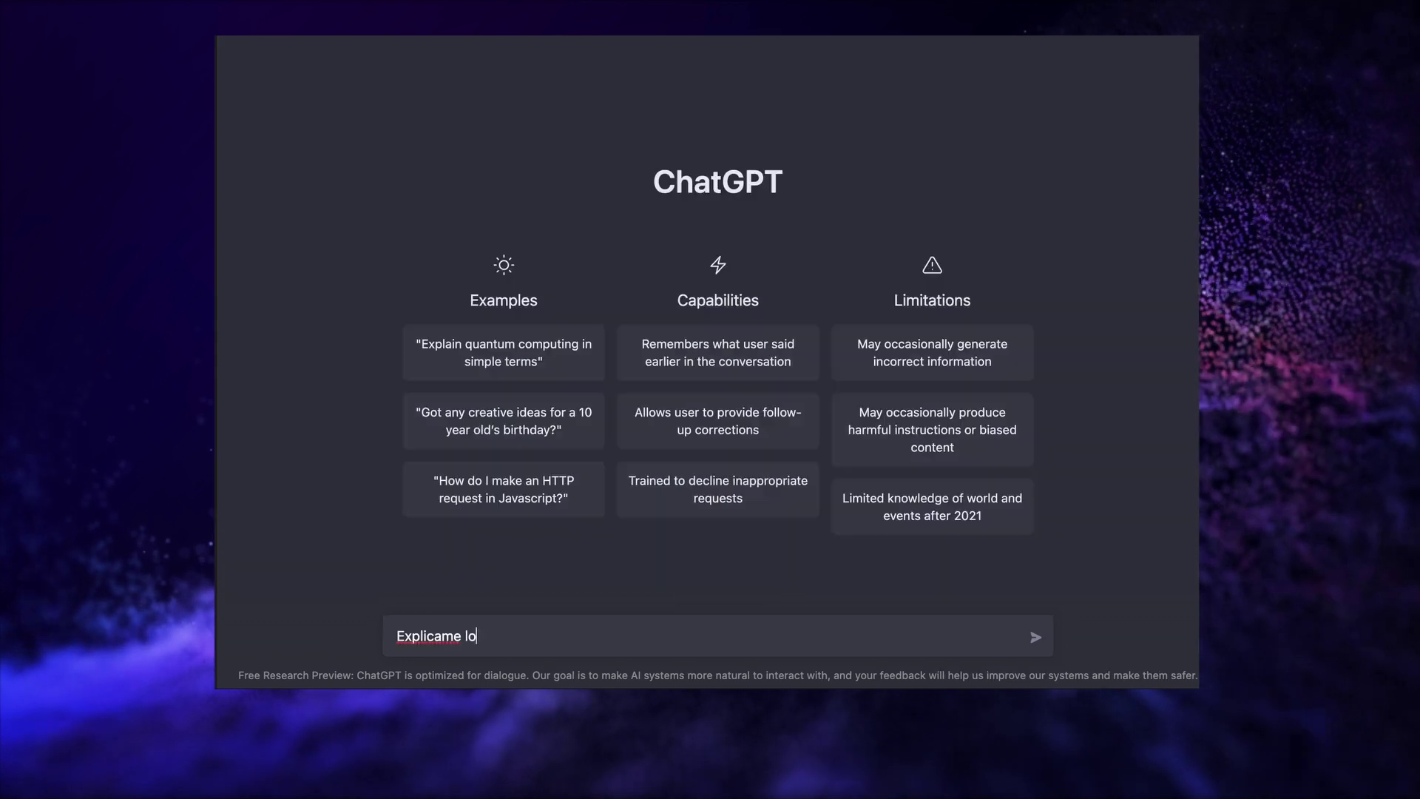
# - Request a poem about the phone's key points with "Explicame lo más importante del iphone 13 en un poema"
pyautogui.write('más importan')
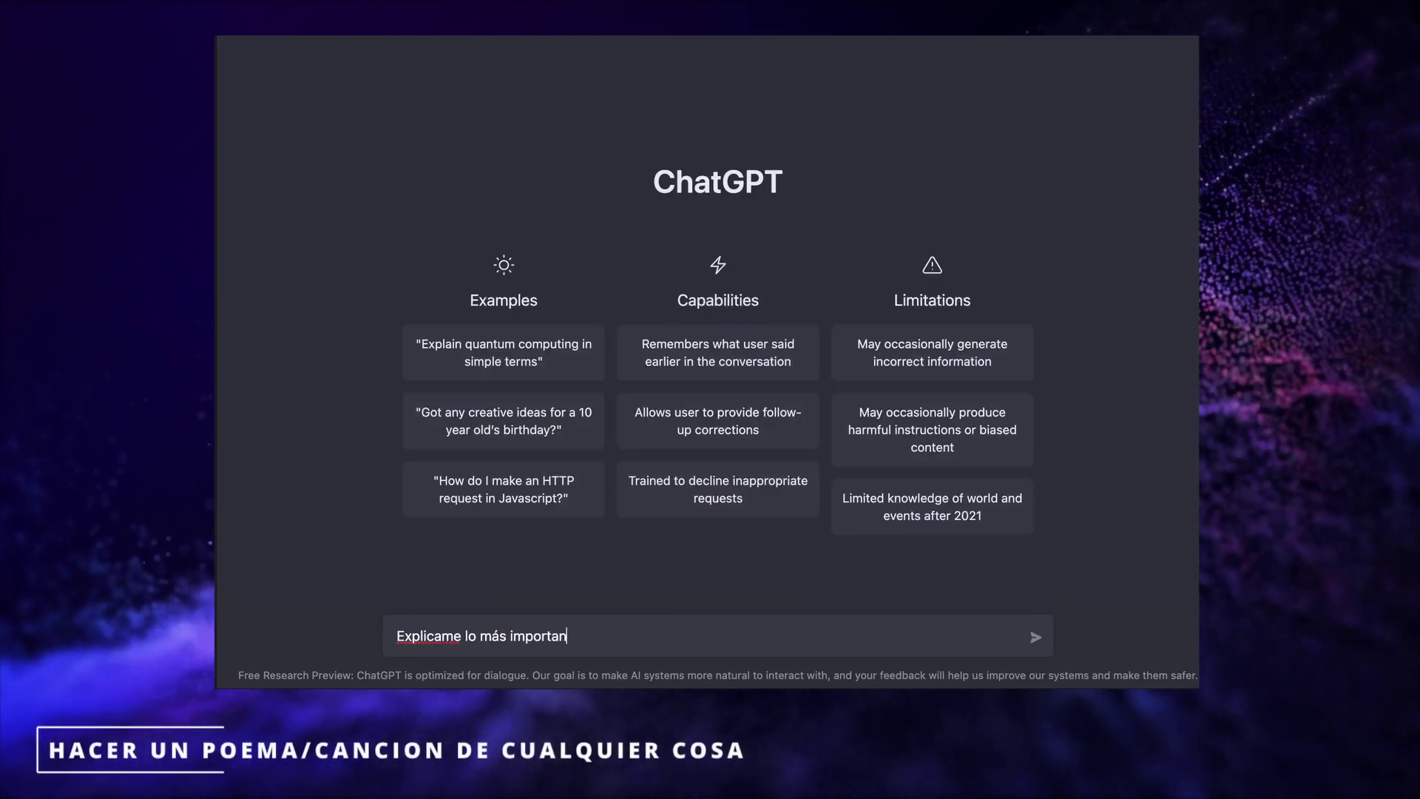
pyautogui.write('te del iphone 13')
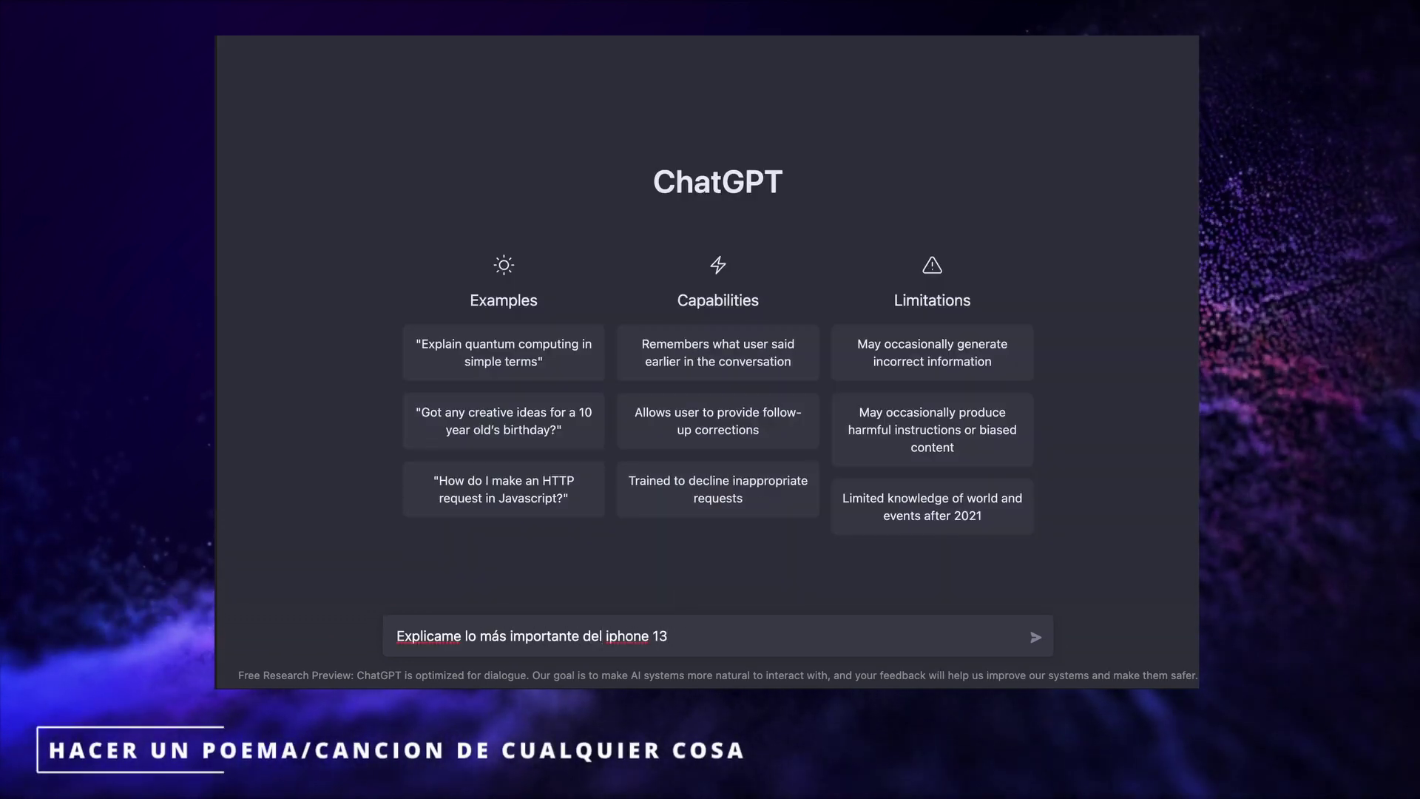
pyautogui.write(' en un poema')
pyautogui.press('Return')
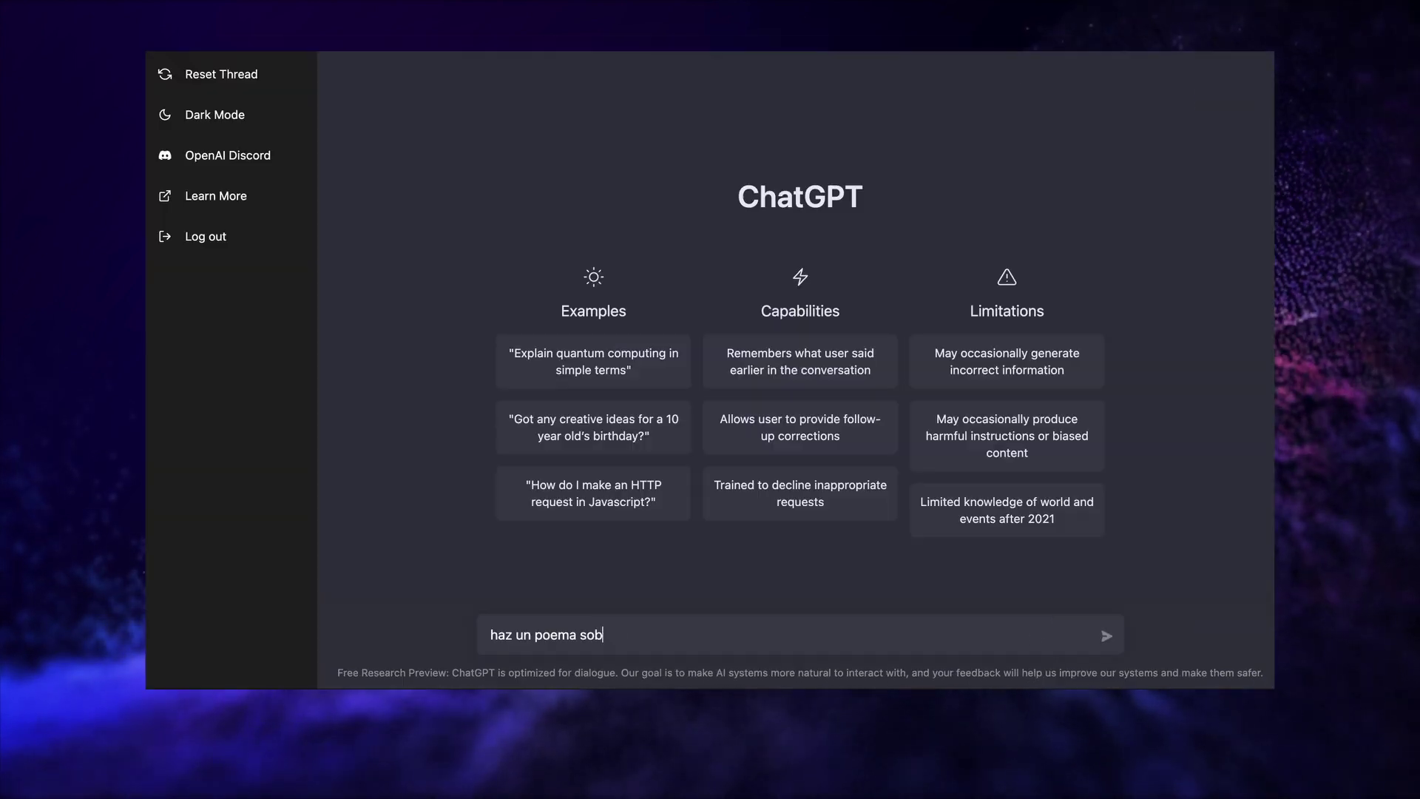
# - Submit the prompt "haz un poema sobre los fans de apple" and view the generated poem
pyautogui.write('re los fans de apple')
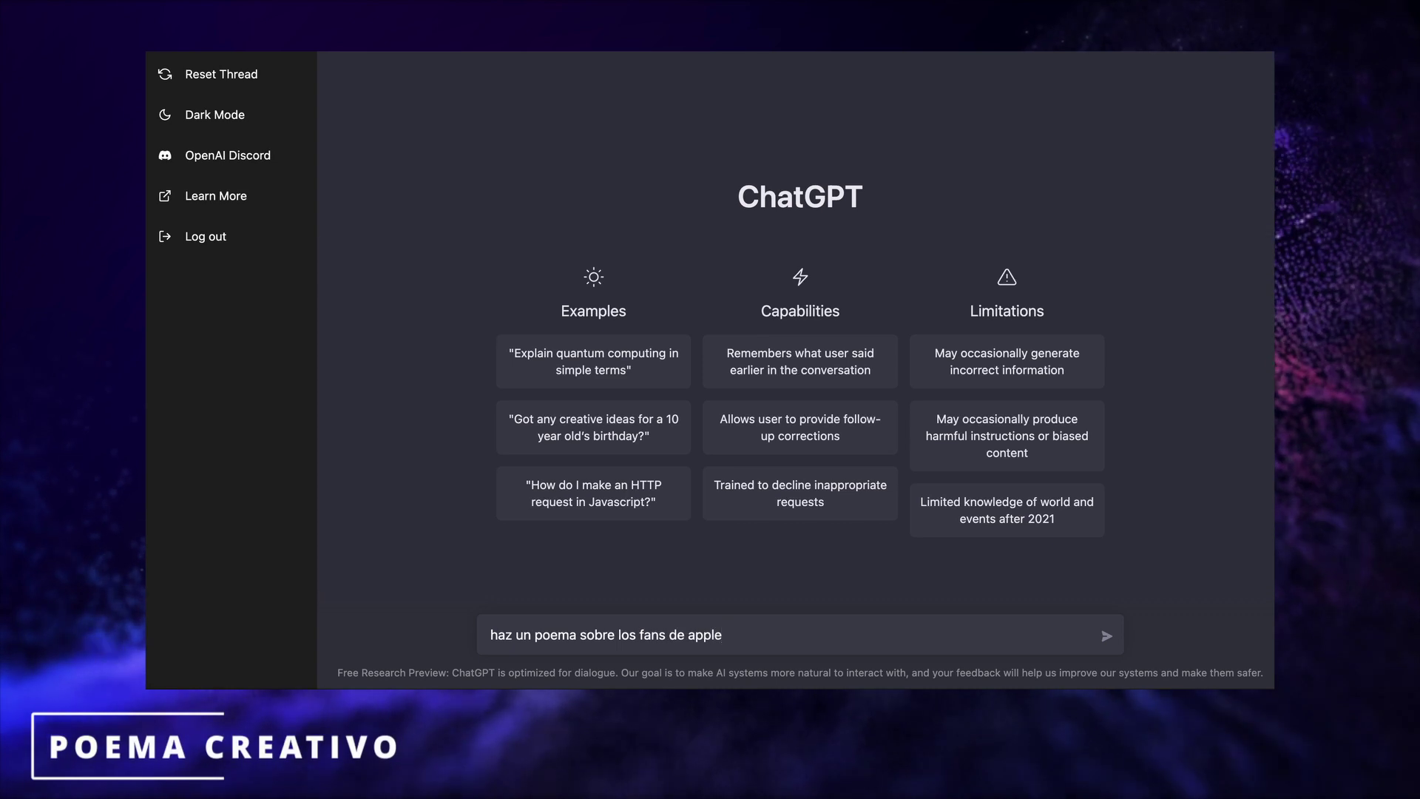
pyautogui.press('Return')
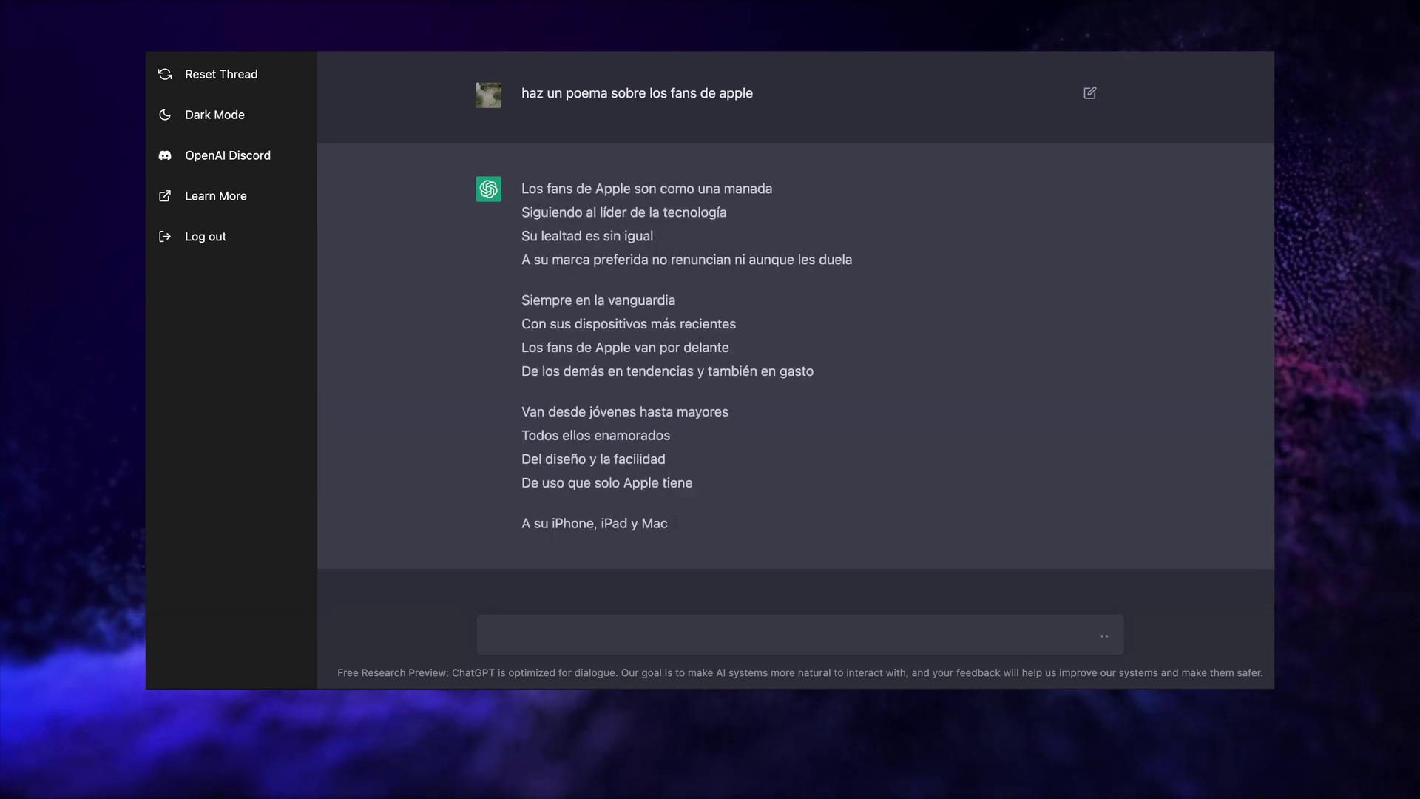
pyautogui.scroll(2, 994, 503)
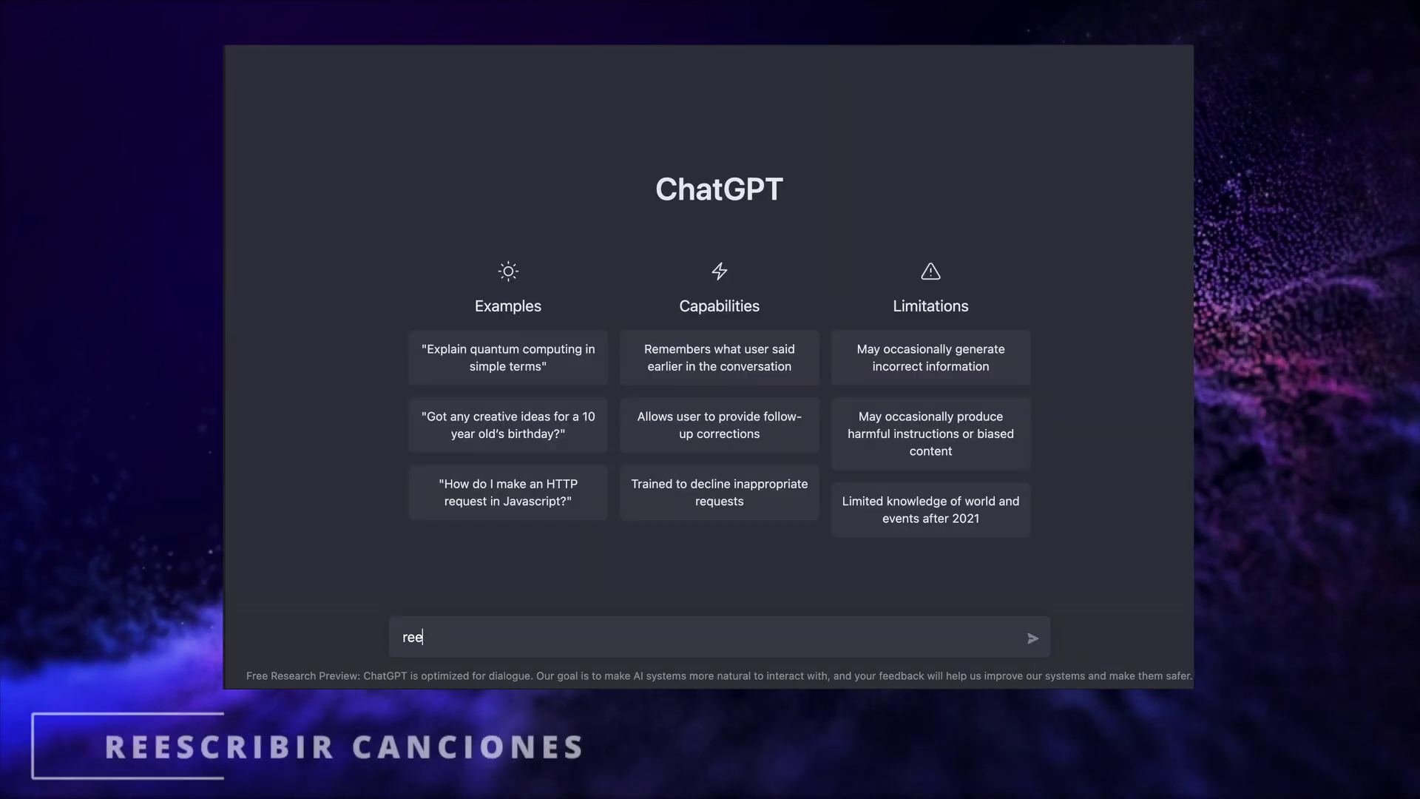
# - Request a song rewrite with the prompt "reescribe la cancion del waka waka como un sevillano"
pyautogui.write('n del ')
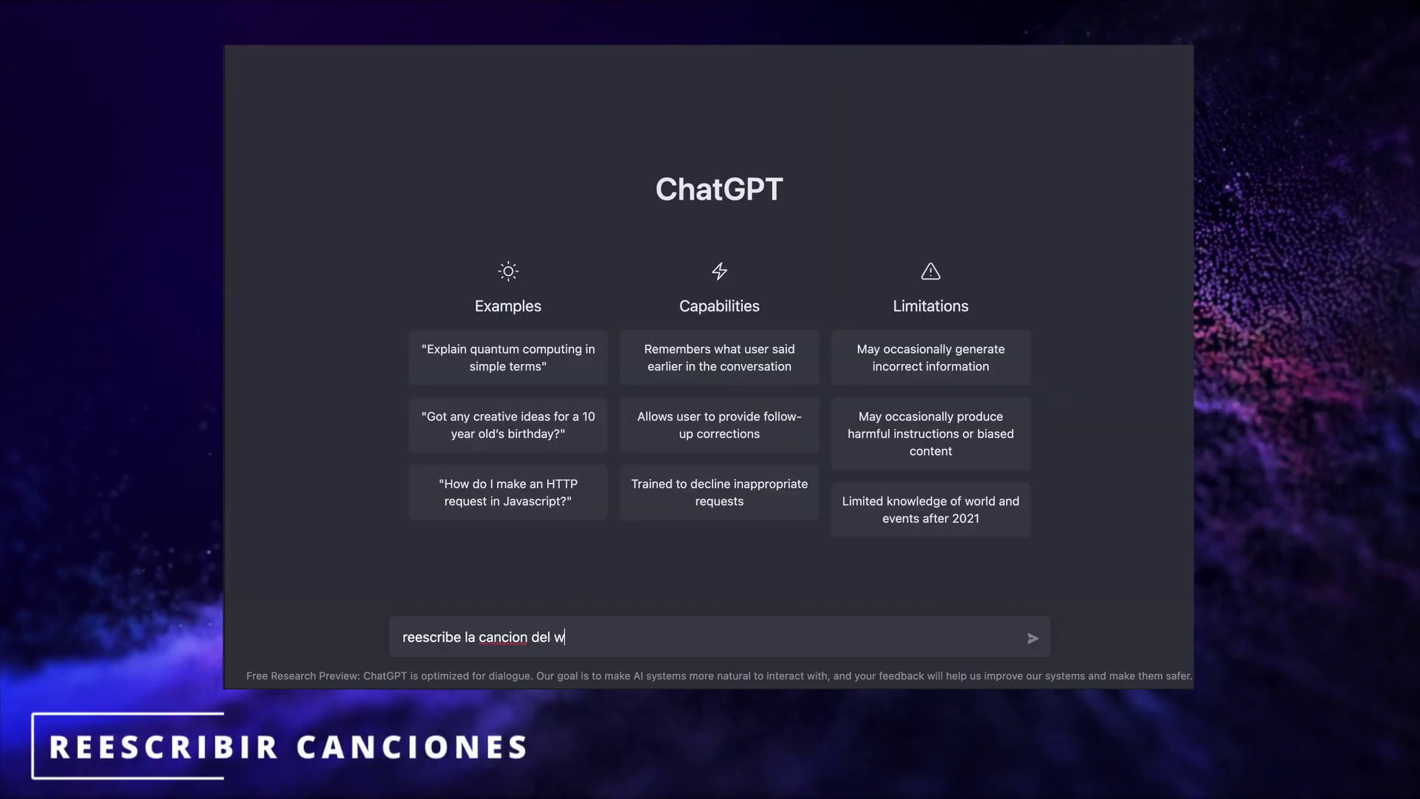
pyautogui.write('waka waka como un sevillano')
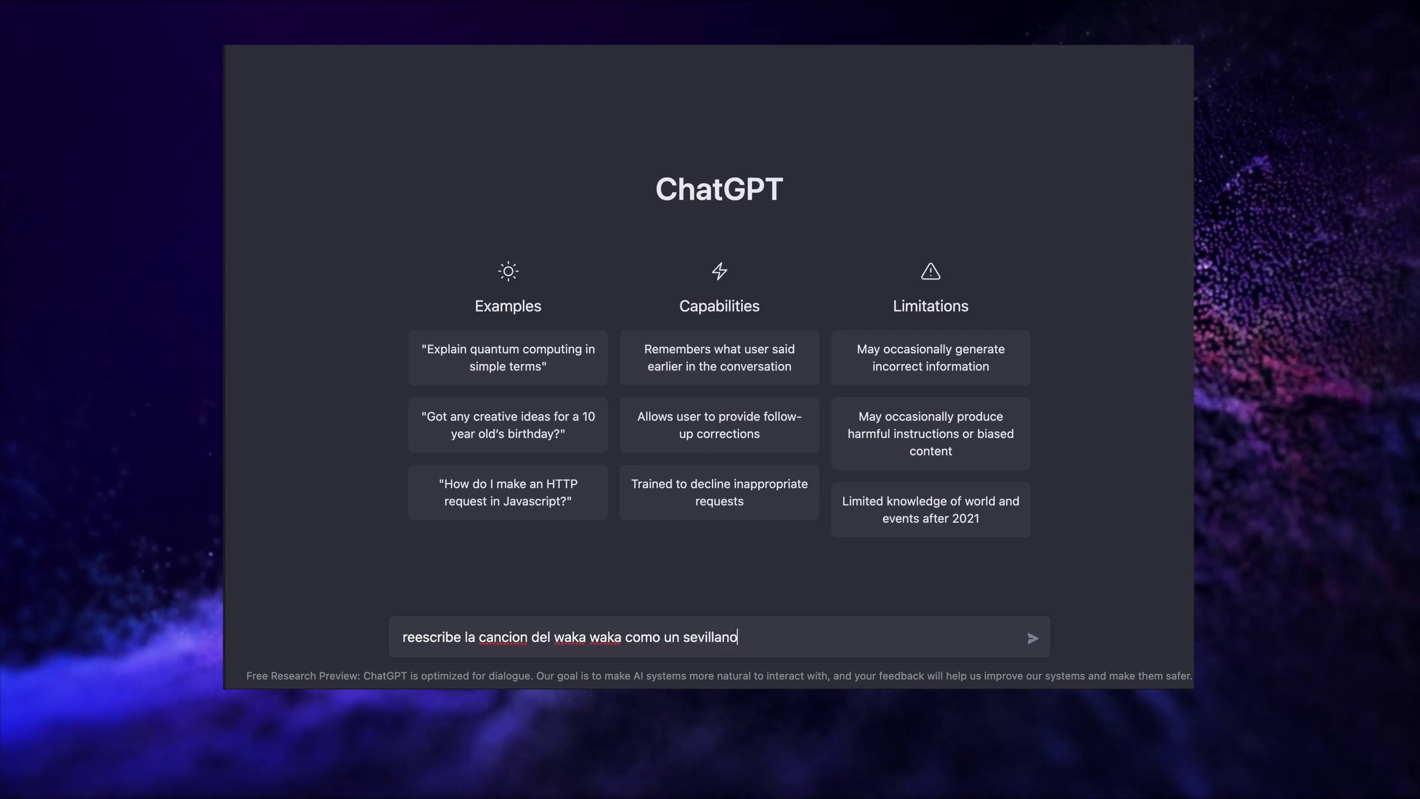
pyautogui.press('Return')
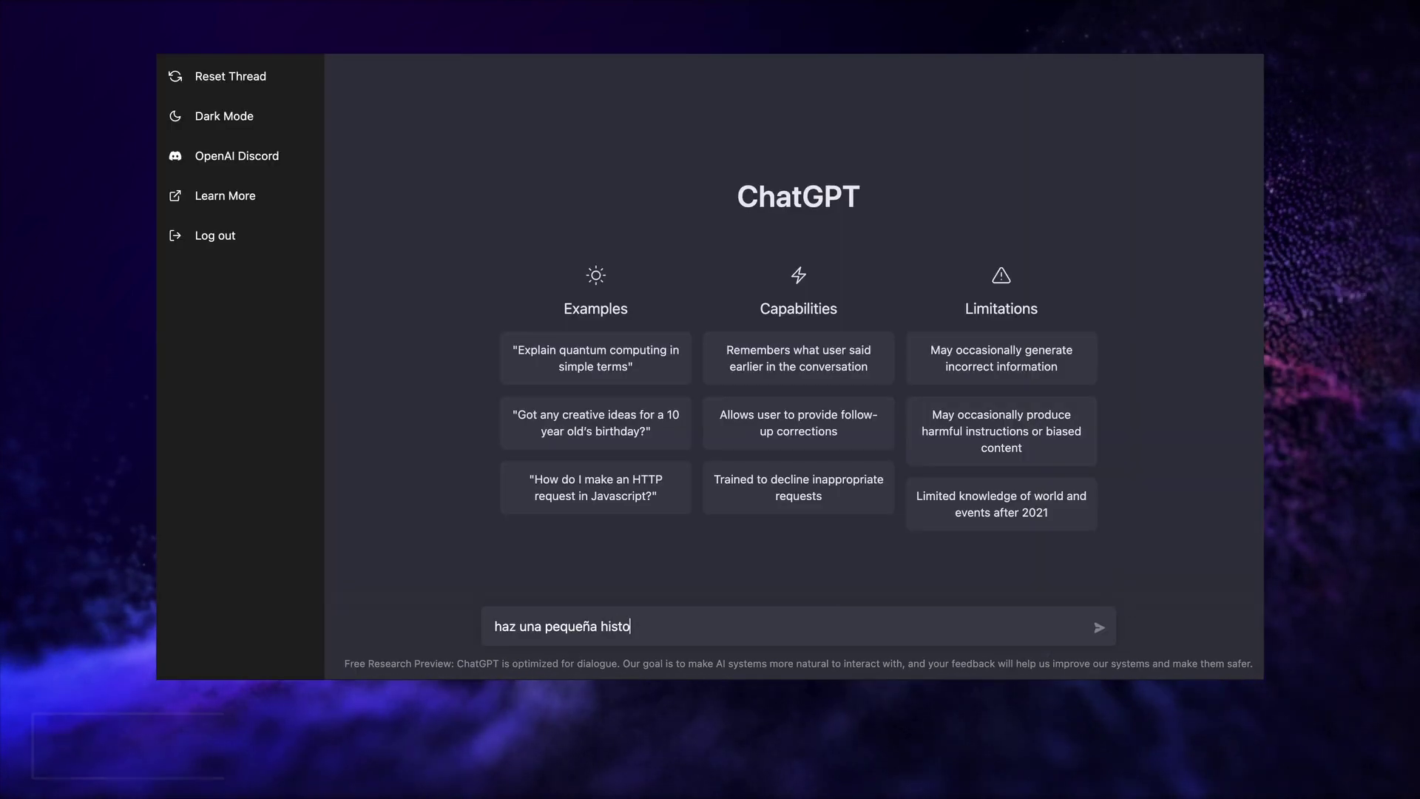
# - Request a short story with "haz una pequeña historia sobre un niño que quiere ser astronauta, con una extension de 500 palabras"
pyautogui.write('ria sobre un niñ')
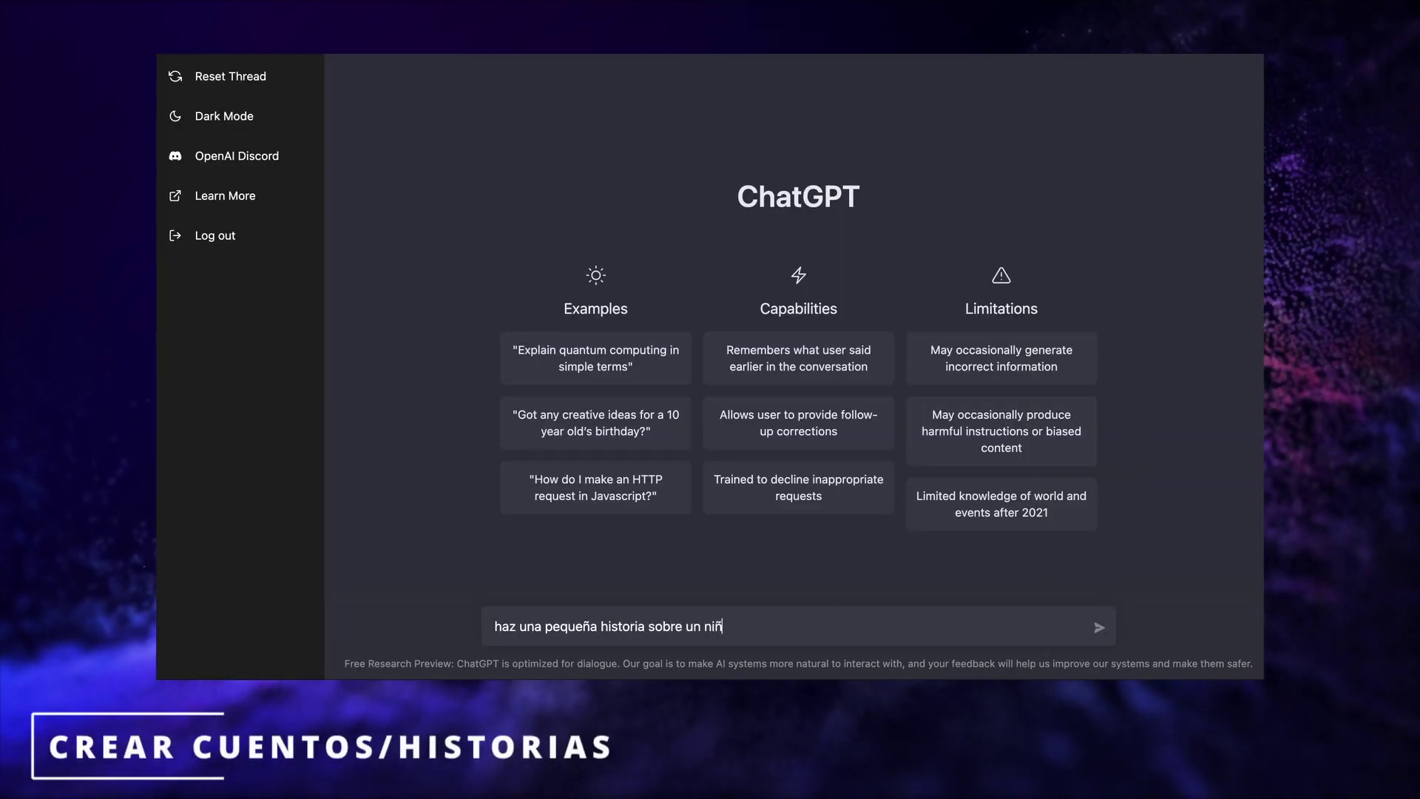
pyautogui.write('o que quiere ser astronauta, con una ex')
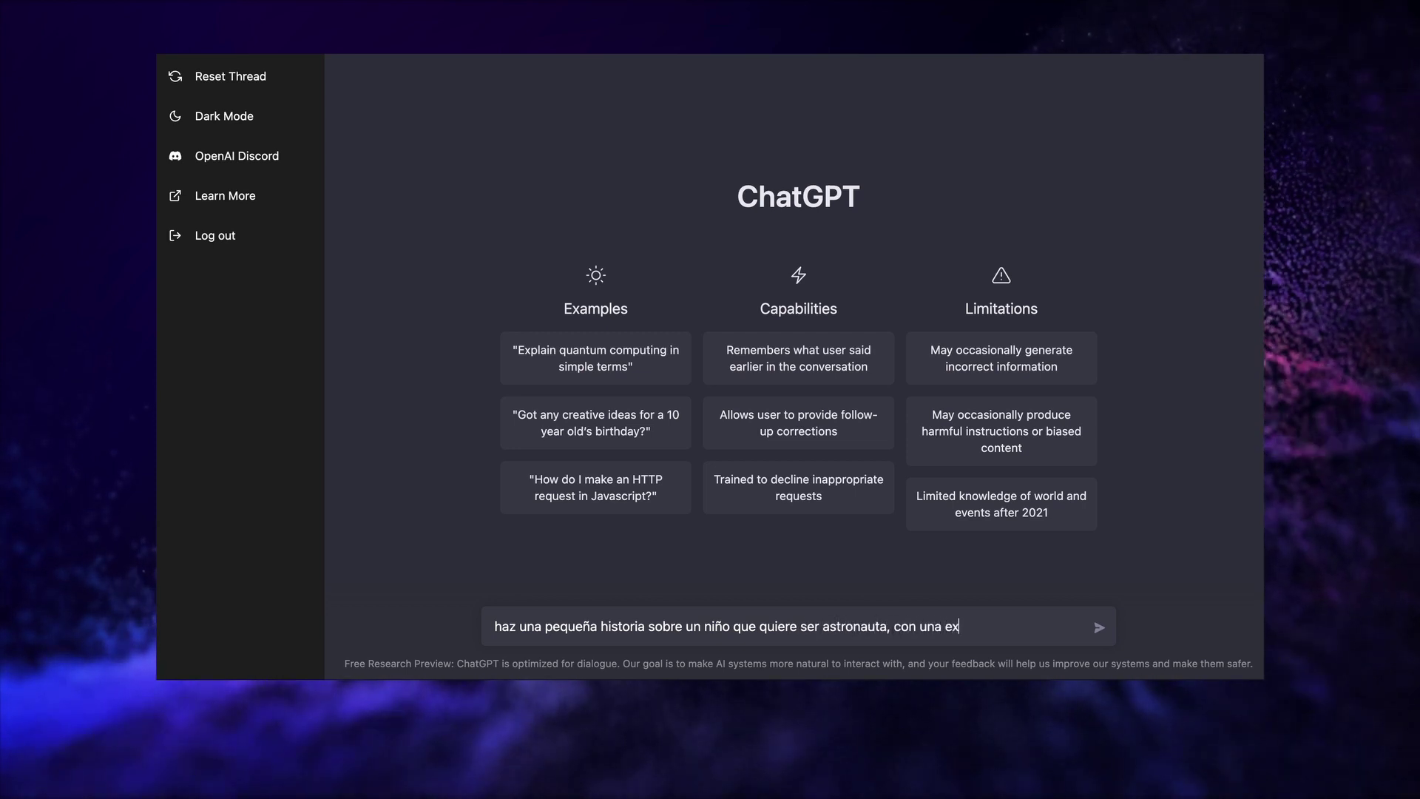
pyautogui.write('tension de 500 pala')
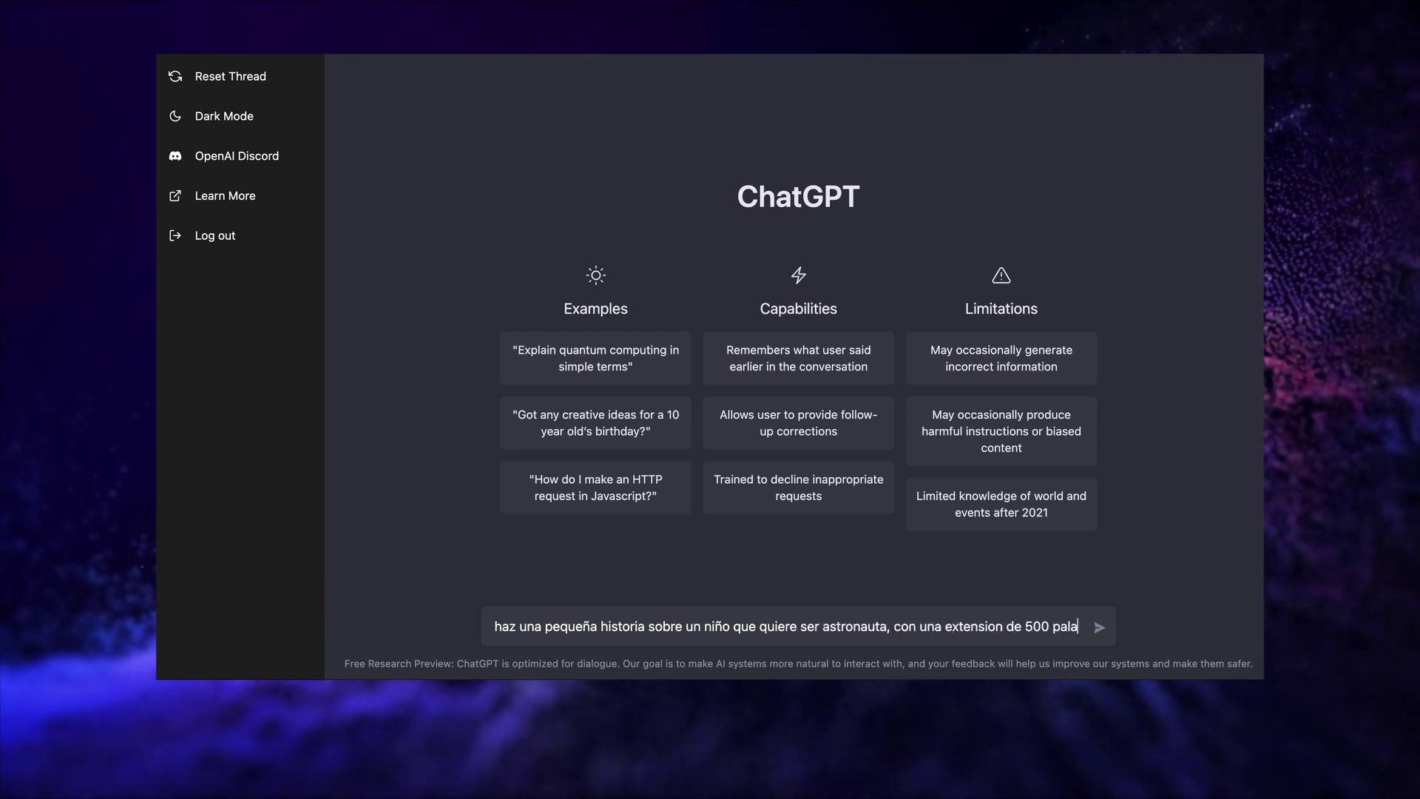
pyautogui.write('bras')
pyautogui.press('Return')
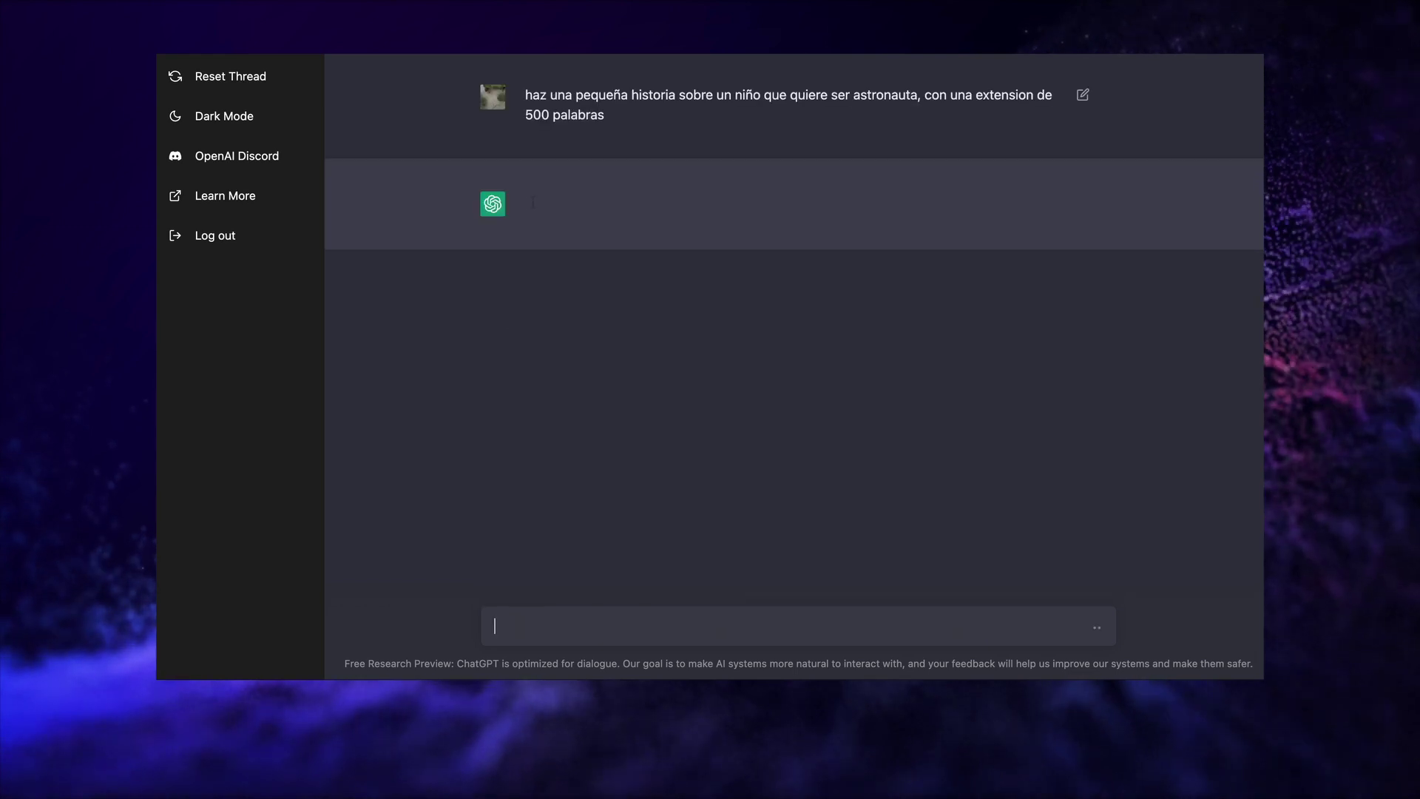